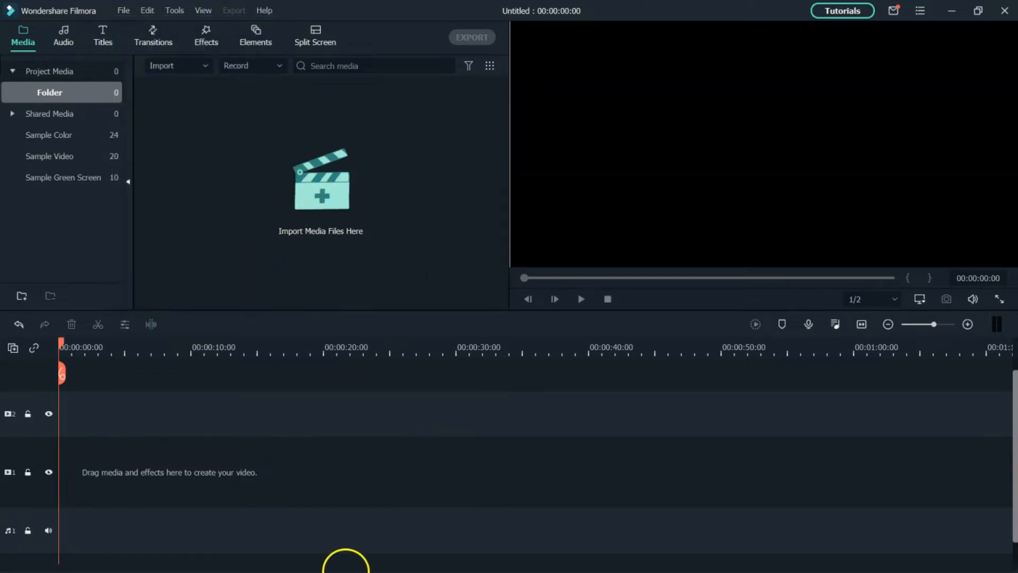
Import the video african-american-man-showing-bla-bla-gesture-with-hand-and-shaking-head-no-orange-s-SBV-338898303-HD from the Downloads folder.
{"action": "left_click", "coordinate": [329, 217]}
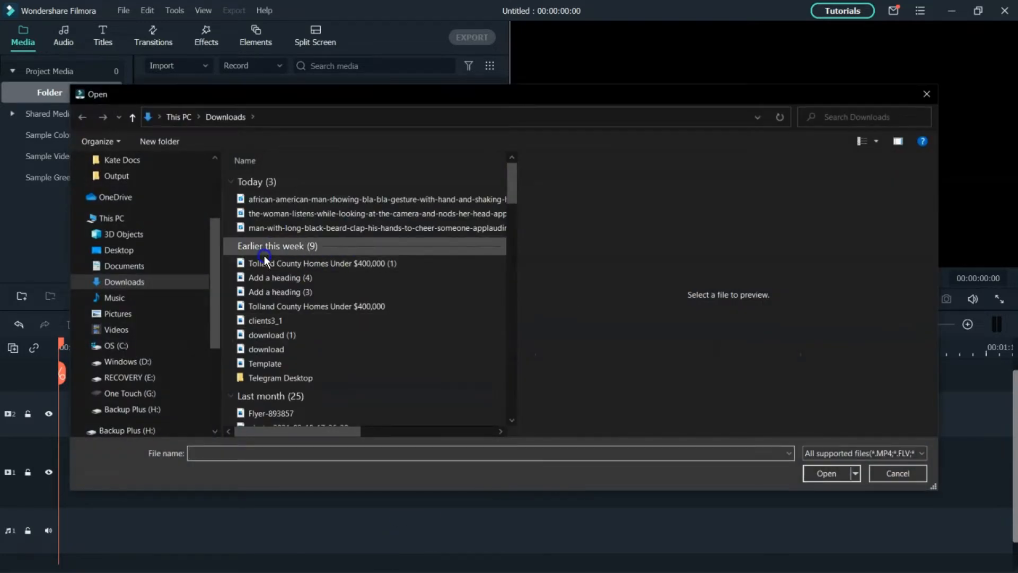
{"action": "left_click", "coordinate": [325, 199]}
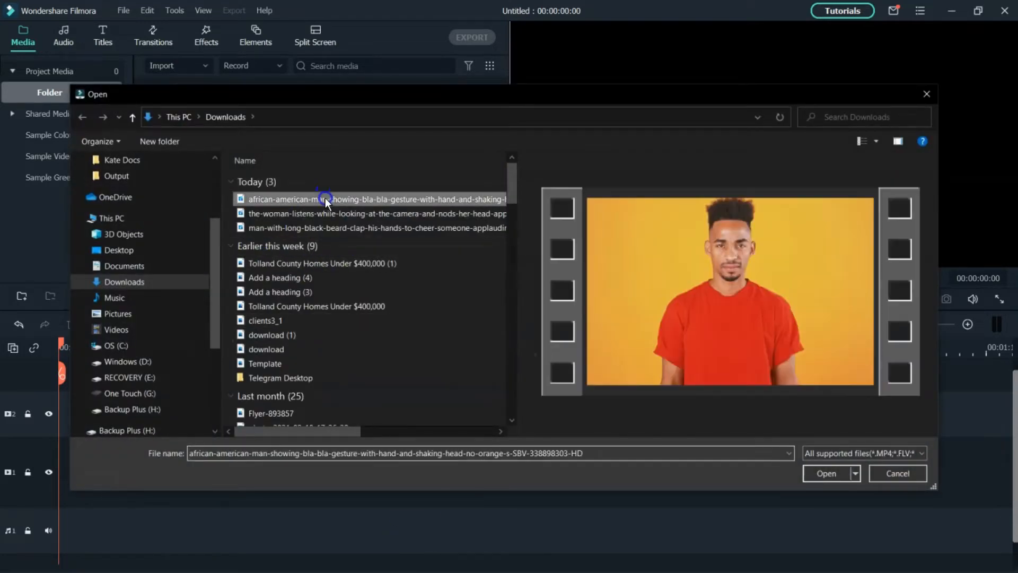
{"action": "left_click", "coordinate": [812, 475]}
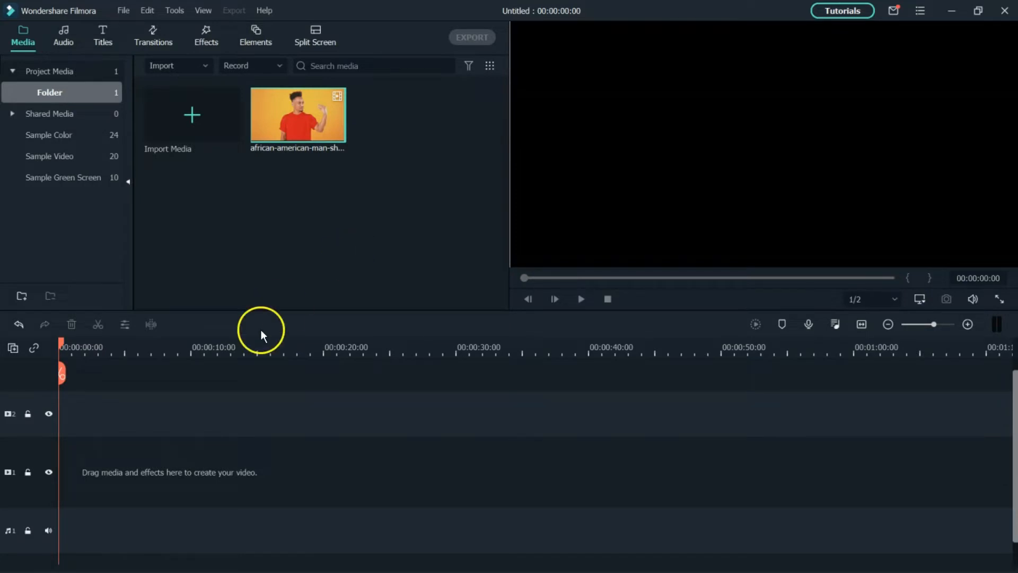
Place the imported video at the start of video track 1 and a second copy directly above it on video track 2.
{"action": "left_click_drag", "start_coordinate": [310, 132], "coordinate": [58, 487]}
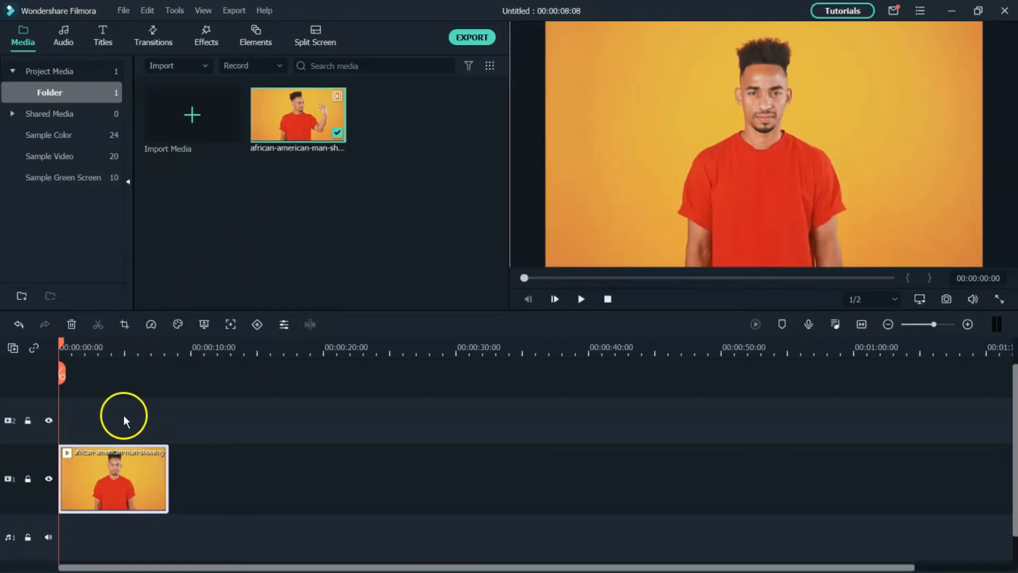
{"action": "mouse_move", "coordinate": [291, 144]}
{"action": "left_click_drag", "start_coordinate": [301, 115], "coordinate": [67, 447]}
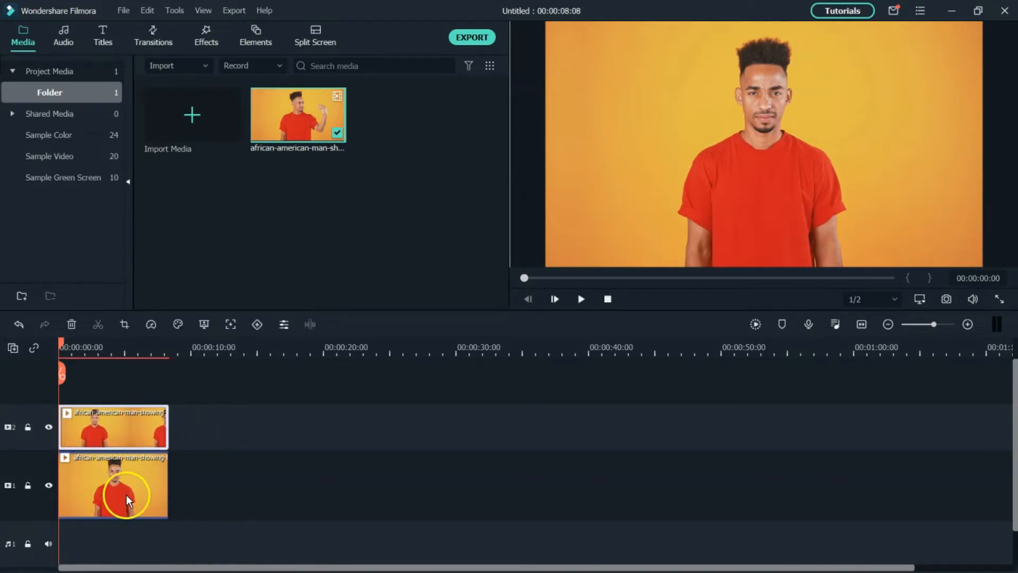
{"action": "mouse_move", "coordinate": [63, 347]}
{"action": "left_mouse_down"}
{"action": "mouse_move", "coordinate": [157, 346]}
{"action": "mouse_move", "coordinate": [57, 342]}
{"action": "left_mouse_up"}
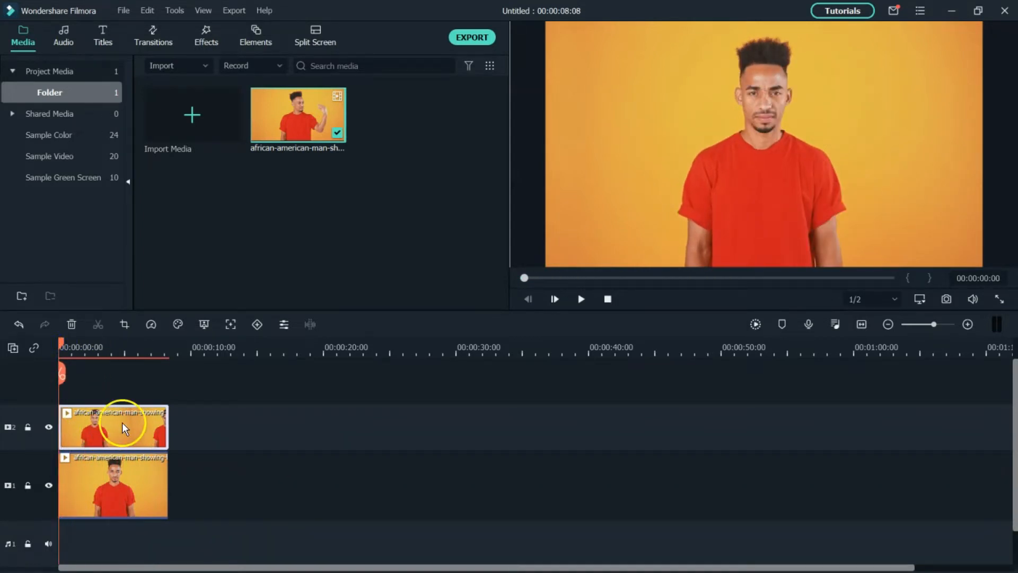
Find the Image Mask effect and apply it to the clip on video track 2.
{"action": "left_click", "coordinate": [206, 38]}
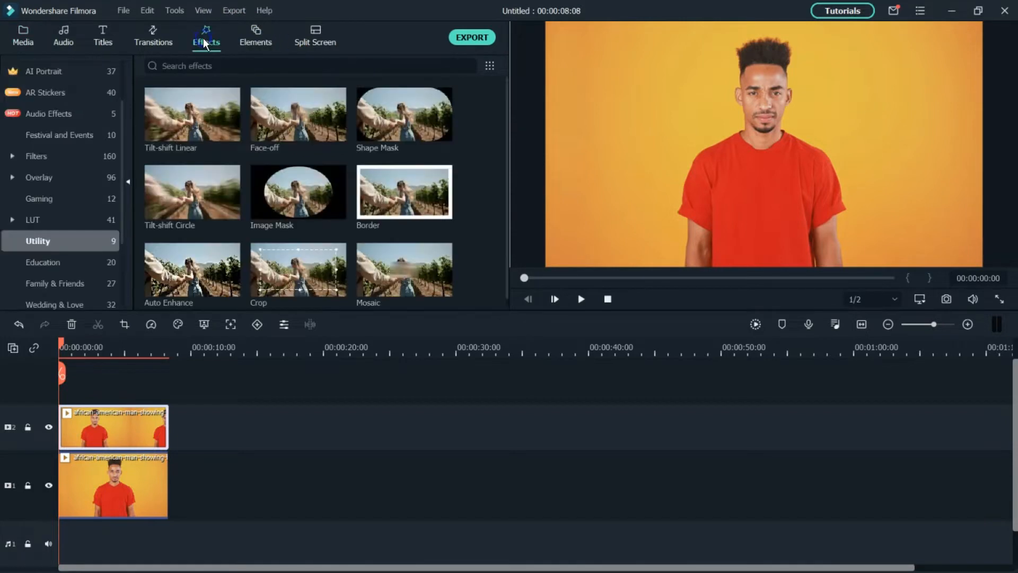
{"action": "left_click", "coordinate": [217, 64]}
{"action": "type", "text": "im"}
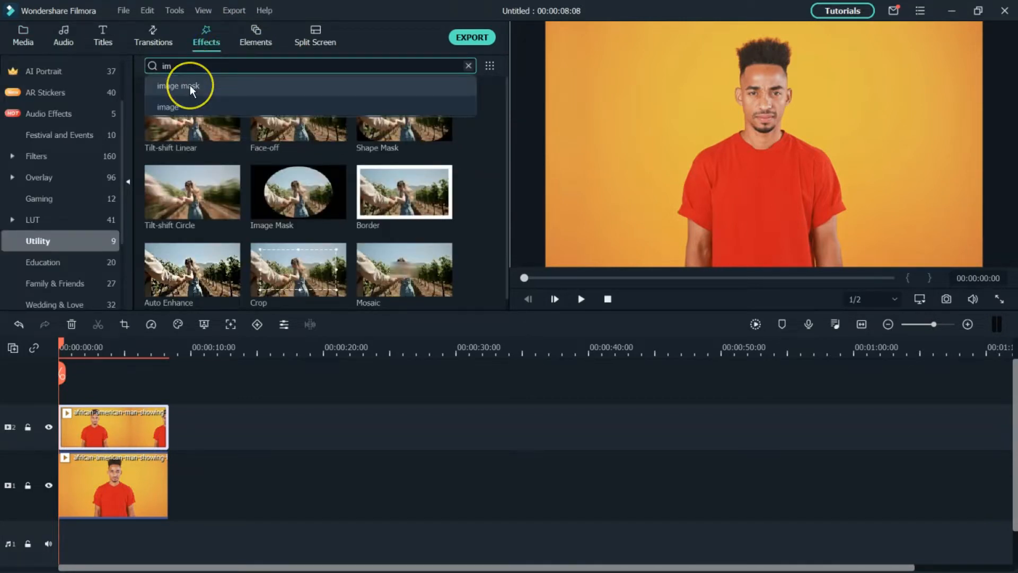
{"action": "left_click", "coordinate": [190, 85]}
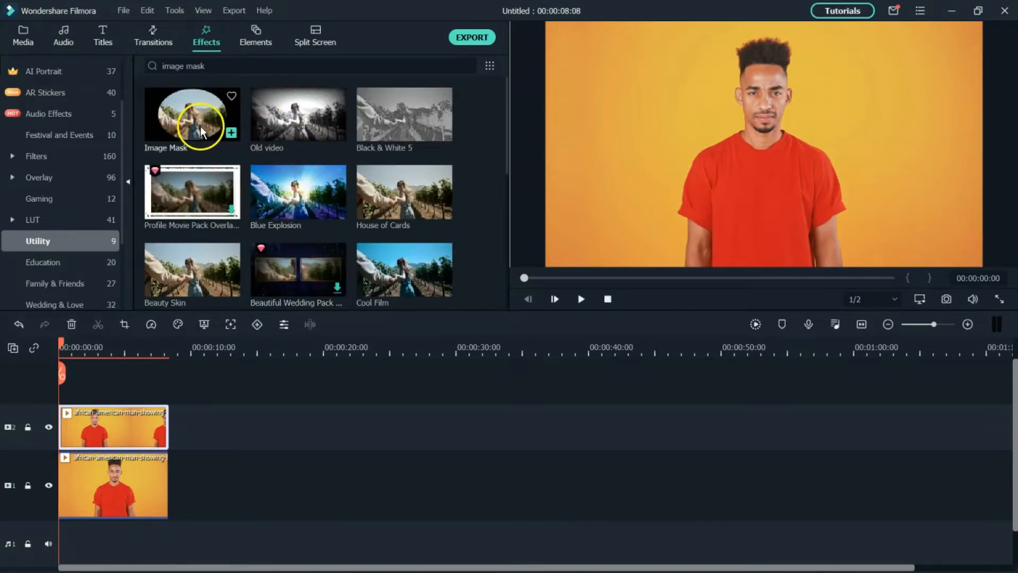
{"action": "left_click_drag", "start_coordinate": [202, 111], "coordinate": [90, 425]}
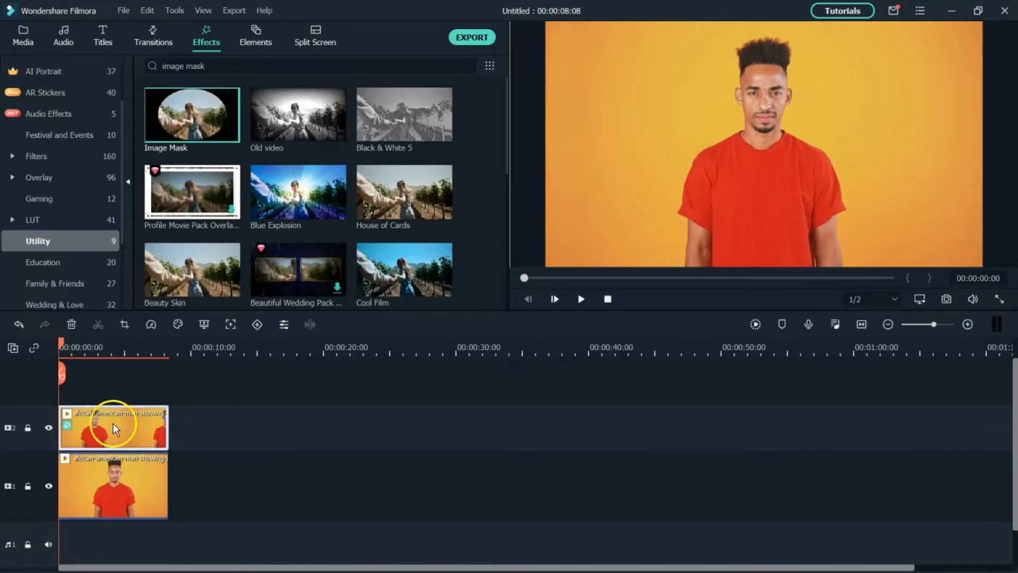
Open the Image Mask settings of the clip on video track 2 and hide video track 1.
{"action": "double_click", "coordinate": [113, 423]}
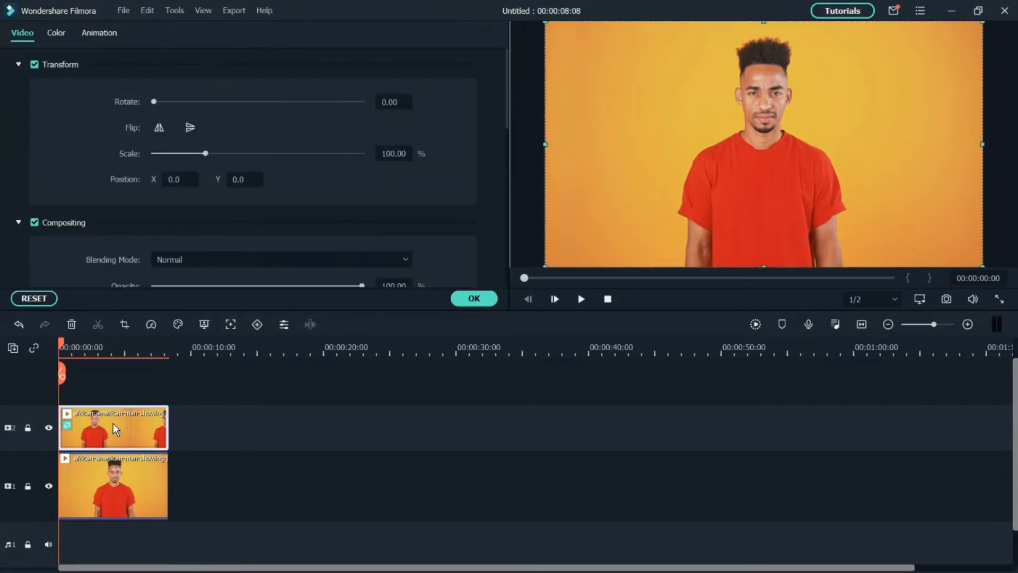
{"action": "left_click", "coordinate": [18, 64]}
{"action": "left_click", "coordinate": [19, 89]}
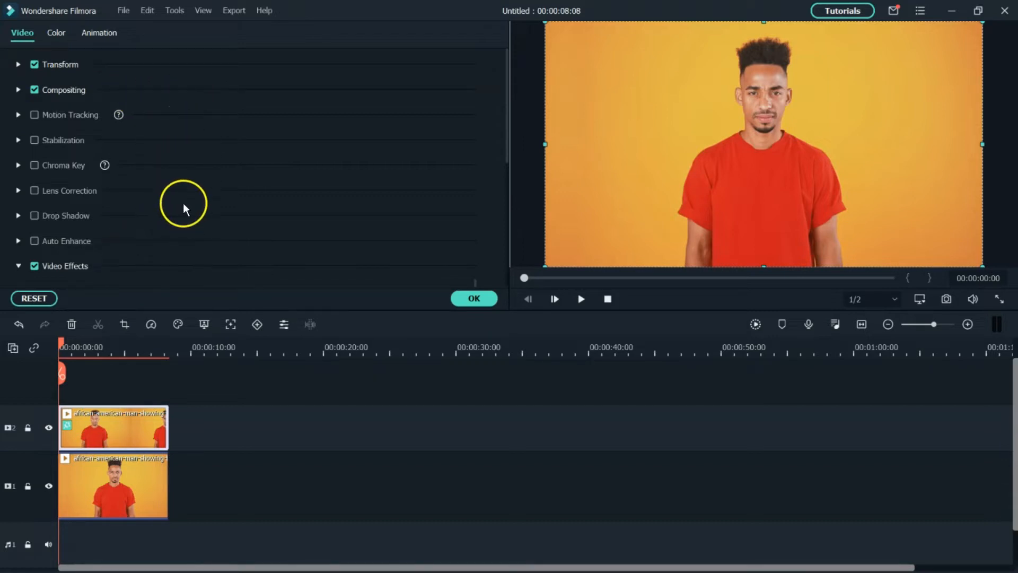
{"action": "scroll", "coordinate": [170, 210], "scroll_direction": "down", "scroll_amount": 2}
{"action": "scroll", "coordinate": [20, 217], "scroll_direction": "down", "scroll_amount": 2}
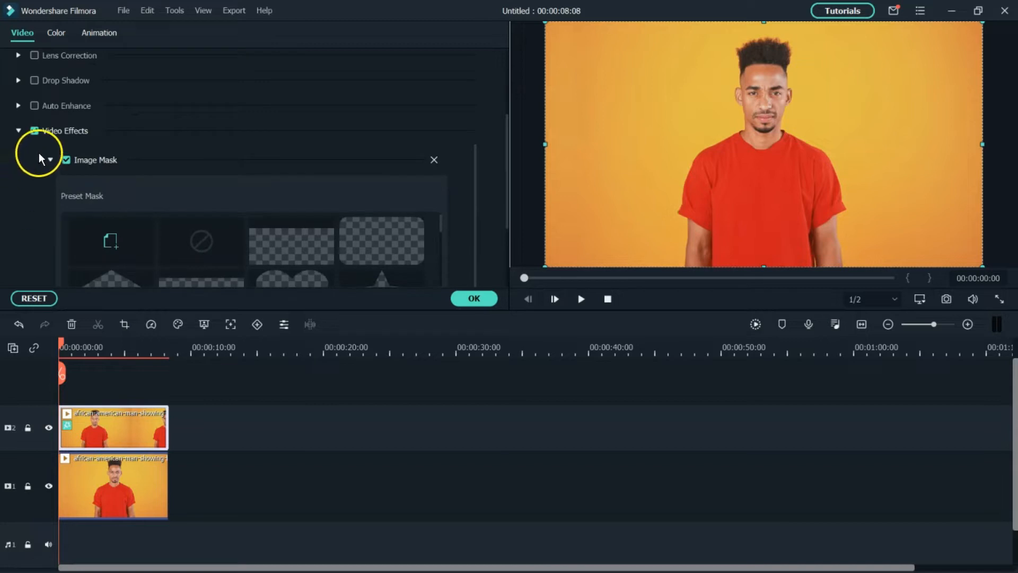
{"action": "scroll", "coordinate": [41, 209], "scroll_direction": "down", "scroll_amount": 3}
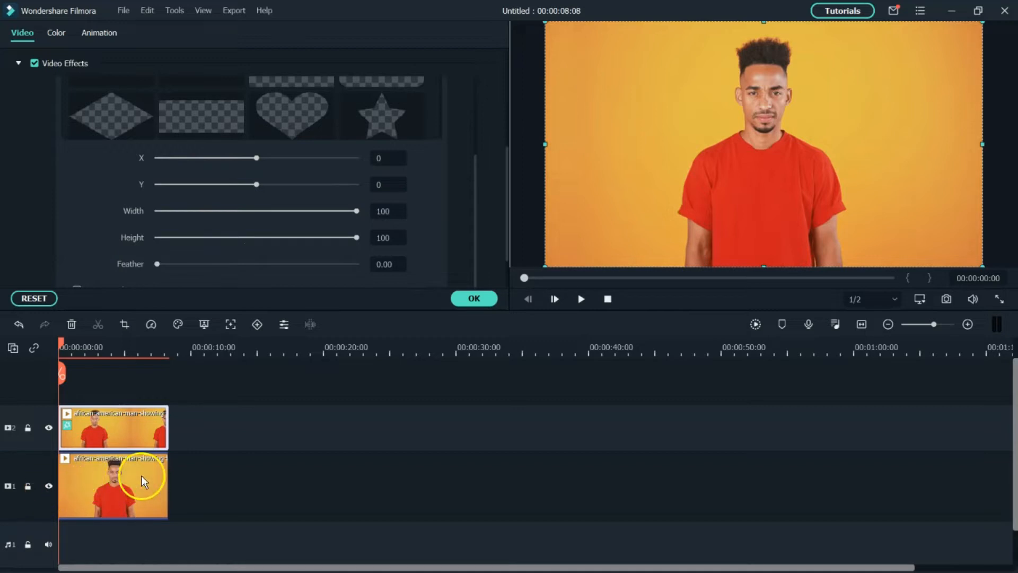
{"action": "left_click", "coordinate": [48, 486]}
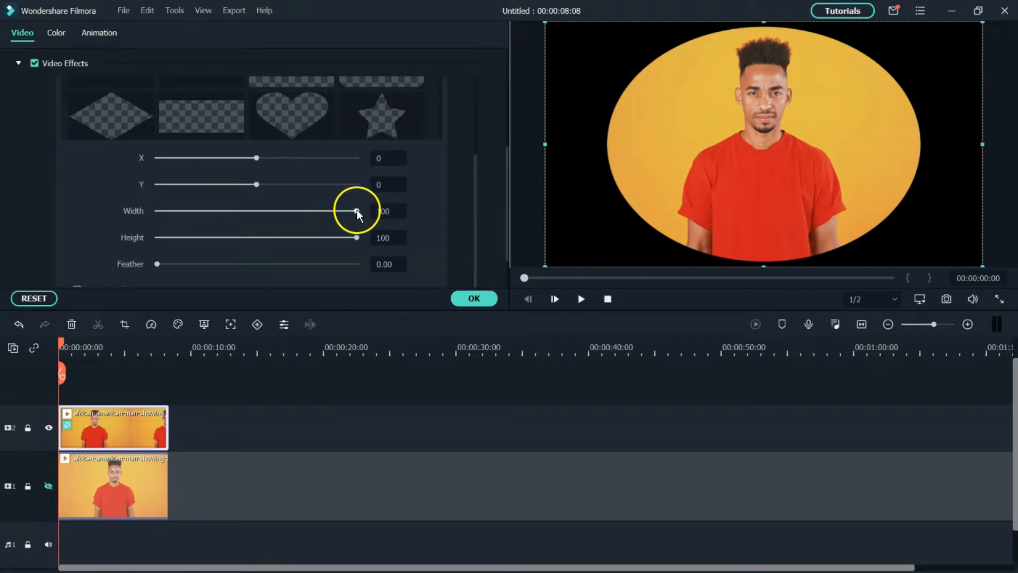
Fit the oval mask around the man's head with Y 109, width 28 and height 44.
{"action": "left_click_drag", "start_coordinate": [357, 211], "coordinate": [243, 233]}
{"action": "left_click_drag", "start_coordinate": [356, 237], "coordinate": [260, 254]}
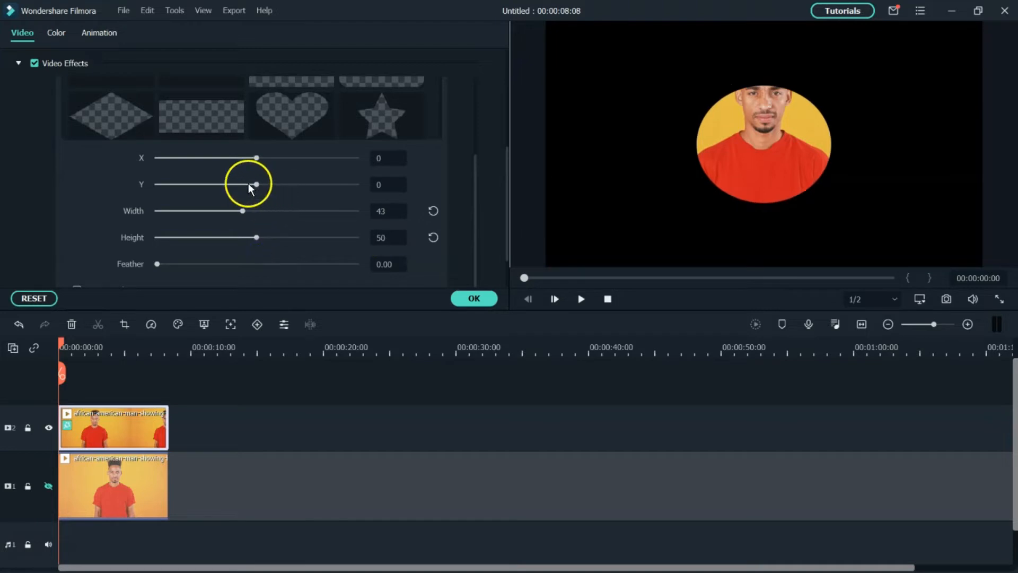
{"action": "scroll", "coordinate": [256, 180], "scroll_direction": "up", "scroll_amount": 3}
{"action": "scroll", "coordinate": [246, 196], "scroll_direction": "down", "scroll_amount": 3}
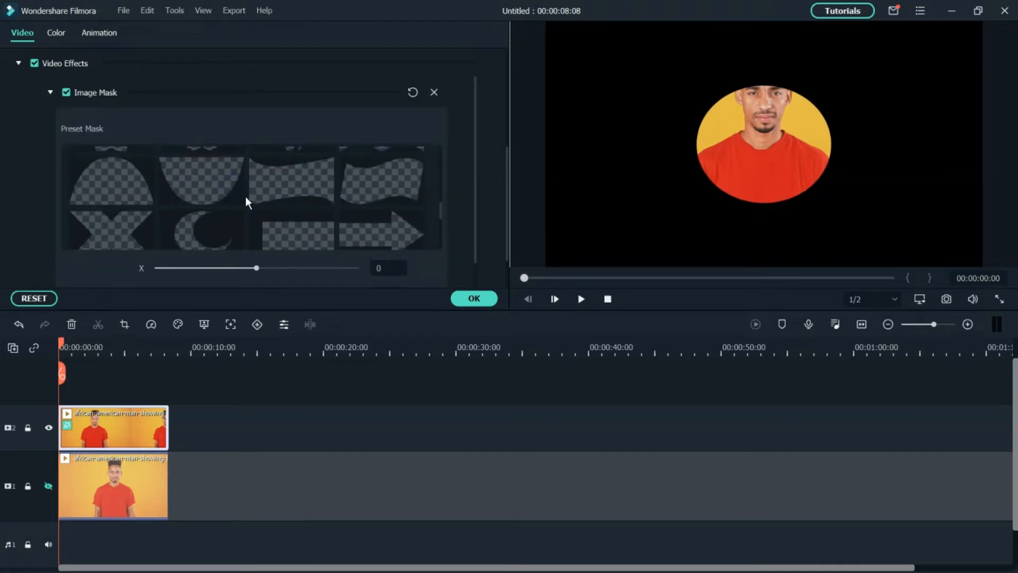
{"action": "scroll", "coordinate": [255, 204], "scroll_direction": "down", "scroll_amount": 5}
{"action": "left_click_drag", "start_coordinate": [254, 130], "coordinate": [208, 157]}
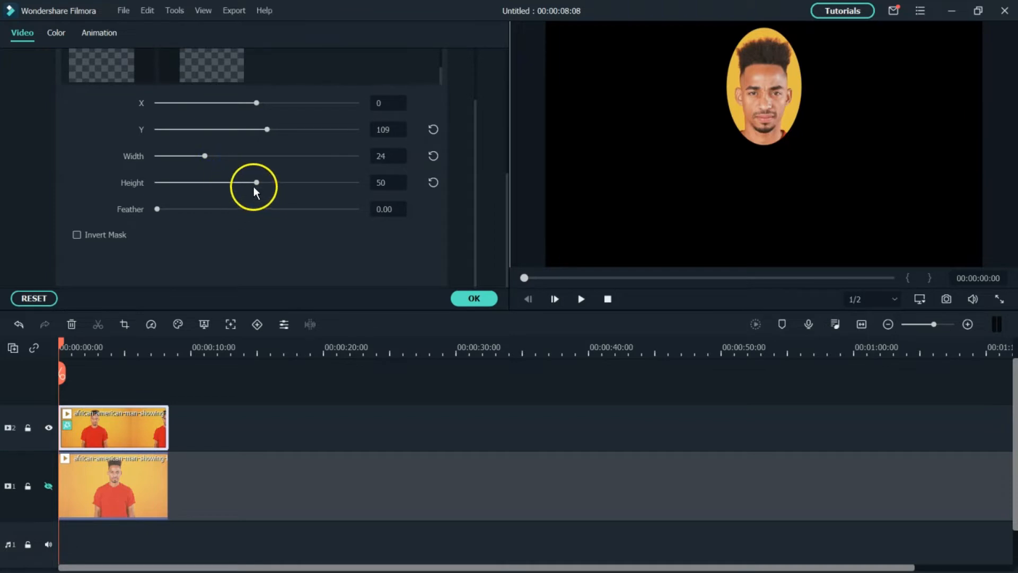
{"action": "left_click_drag", "start_coordinate": [254, 186], "coordinate": [244, 188]}
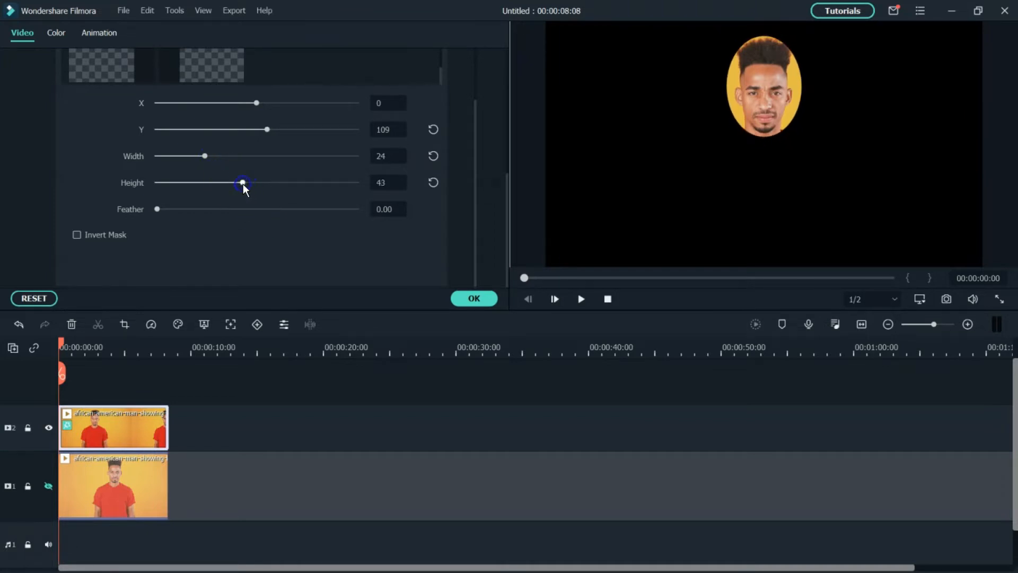
{"action": "left_click_drag", "start_coordinate": [266, 132], "coordinate": [266, 132]}
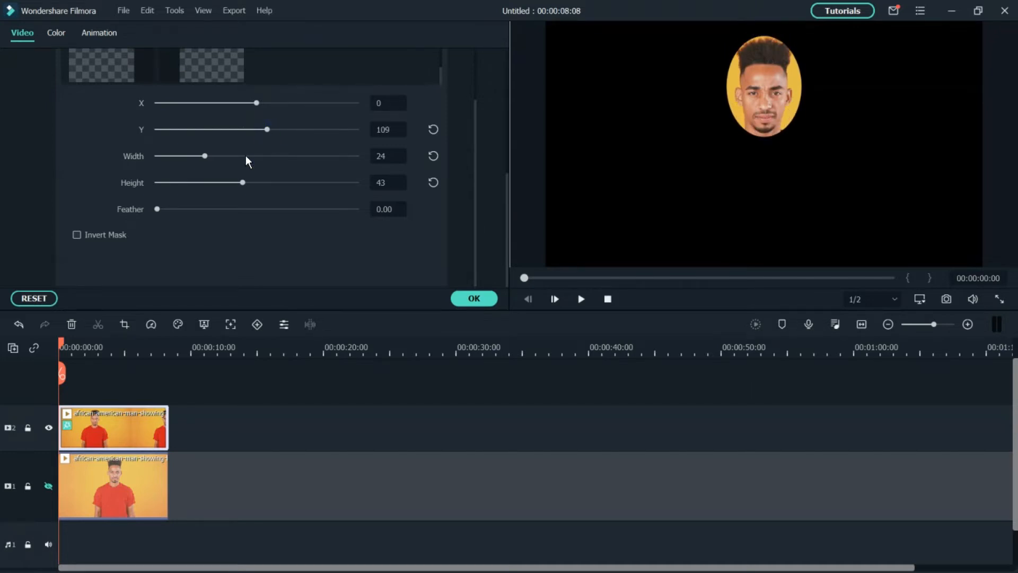
{"action": "left_click_drag", "start_coordinate": [205, 156], "coordinate": [247, 182]}
{"action": "left_click", "coordinate": [242, 182]}
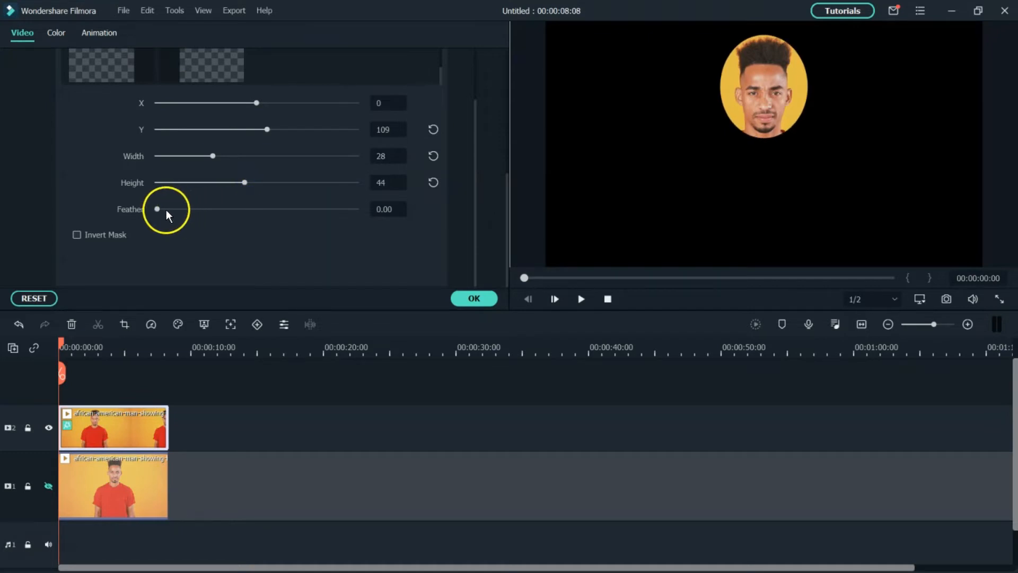
Set the mask's feather to 40.86 and make video track 1 visible again.
{"action": "left_click_drag", "start_coordinate": [166, 209], "coordinate": [238, 210]}
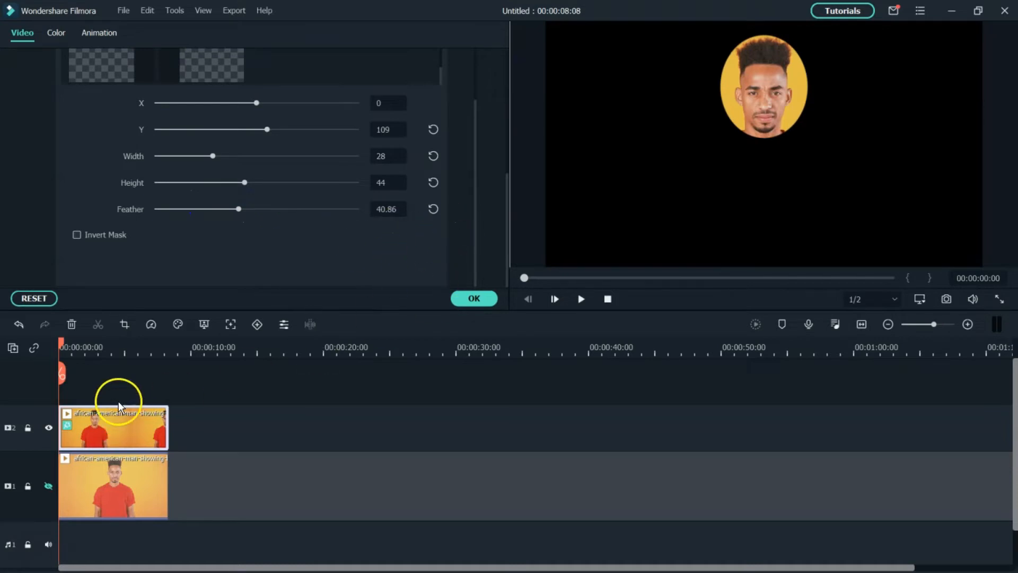
{"action": "left_click", "coordinate": [48, 485]}
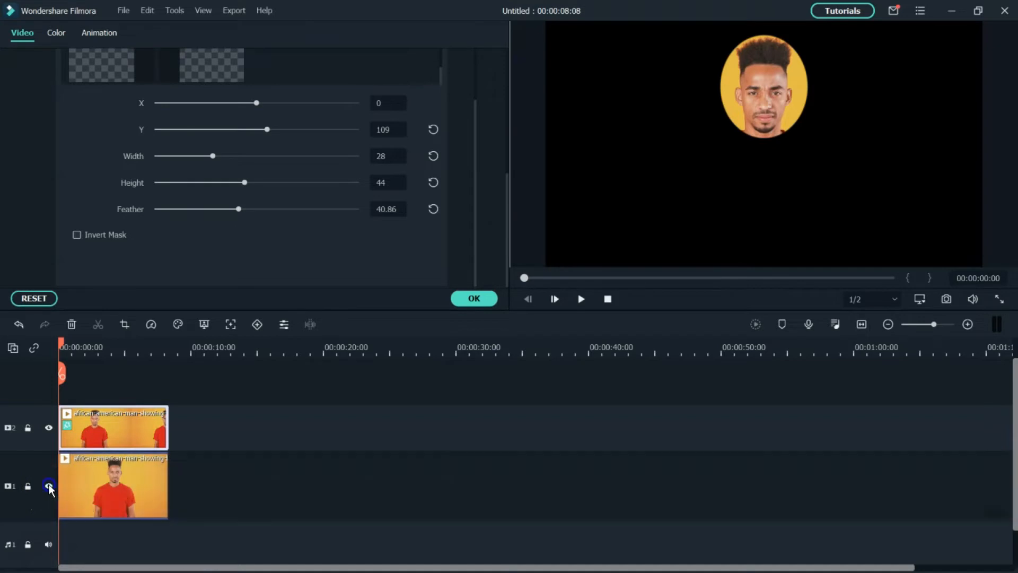
{"action": "left_click", "coordinate": [293, 210]}
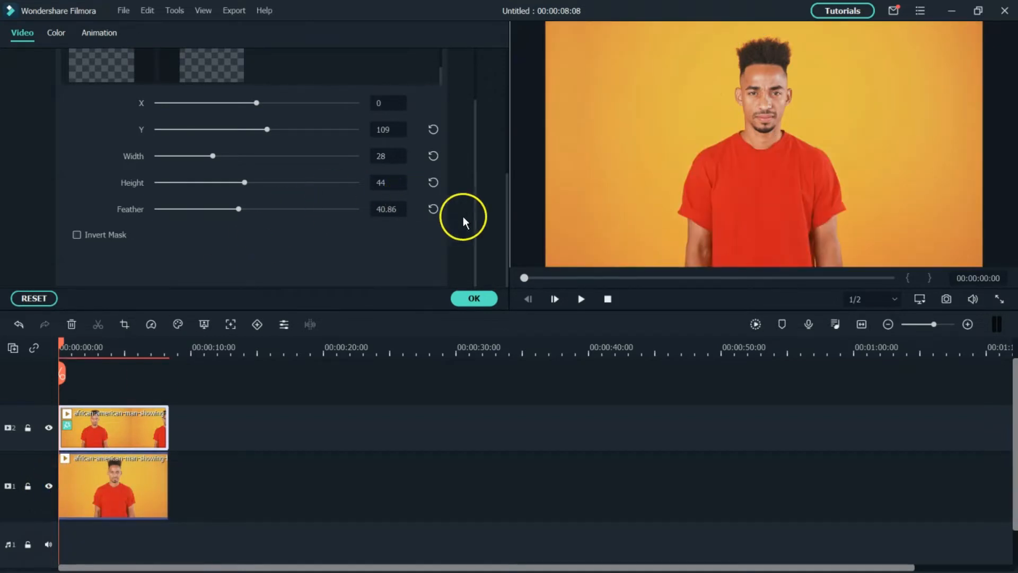
Scale the masked clip to 118.47% with its Y position at -10, and preview the enlarged head.
{"action": "scroll", "coordinate": [485, 227], "scroll_direction": "up", "scroll_amount": 4}
{"action": "scroll", "coordinate": [485, 225], "scroll_direction": "down", "scroll_amount": 2}
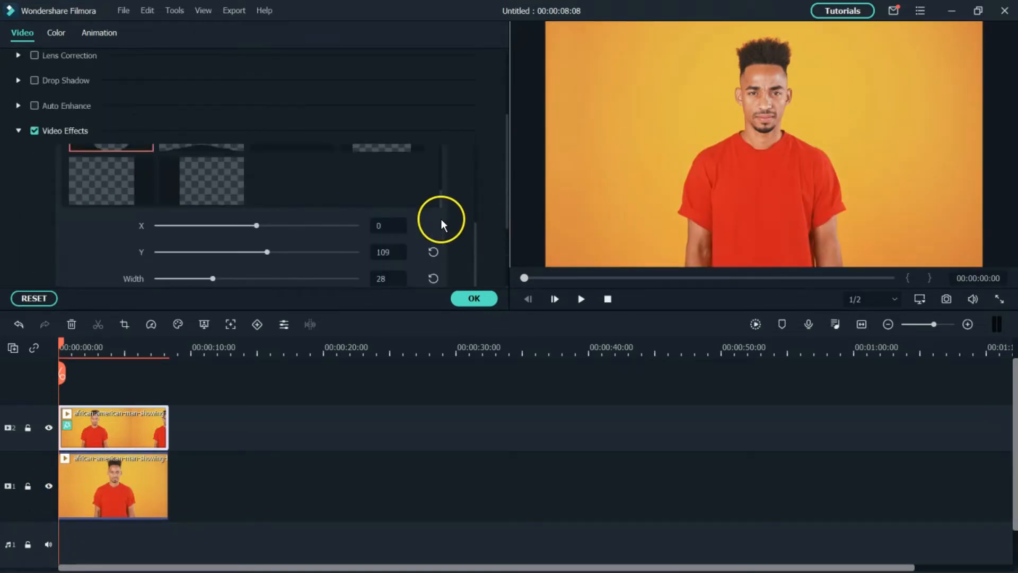
{"action": "left_click", "coordinate": [19, 130]}
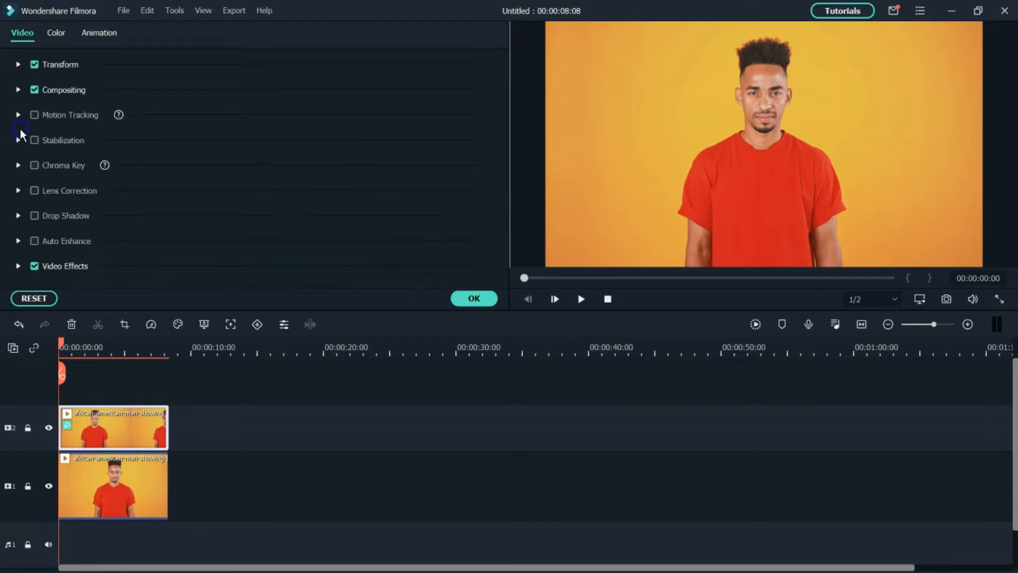
{"action": "left_click", "coordinate": [18, 64]}
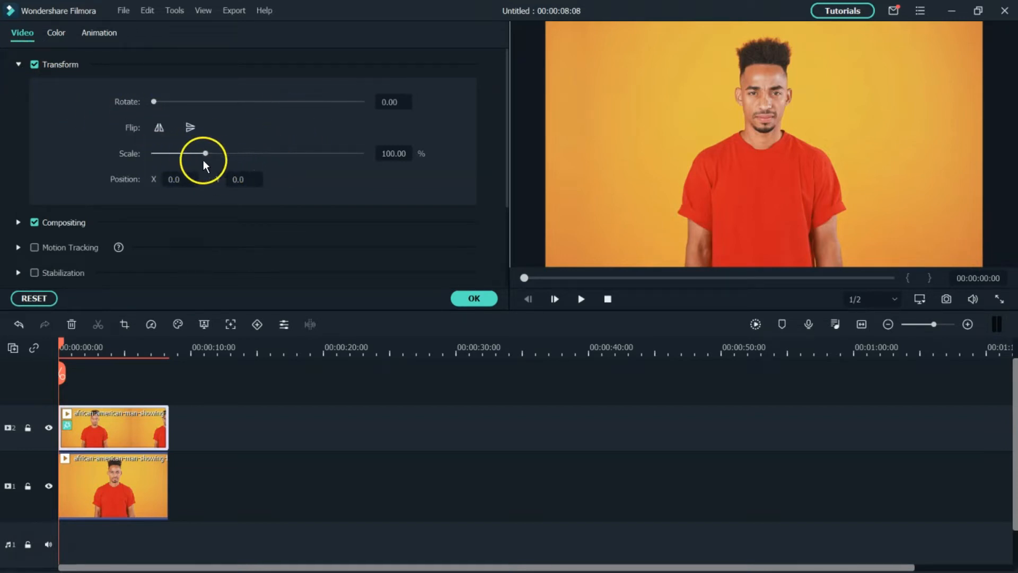
{"action": "left_click_drag", "start_coordinate": [205, 152], "coordinate": [215, 153]}
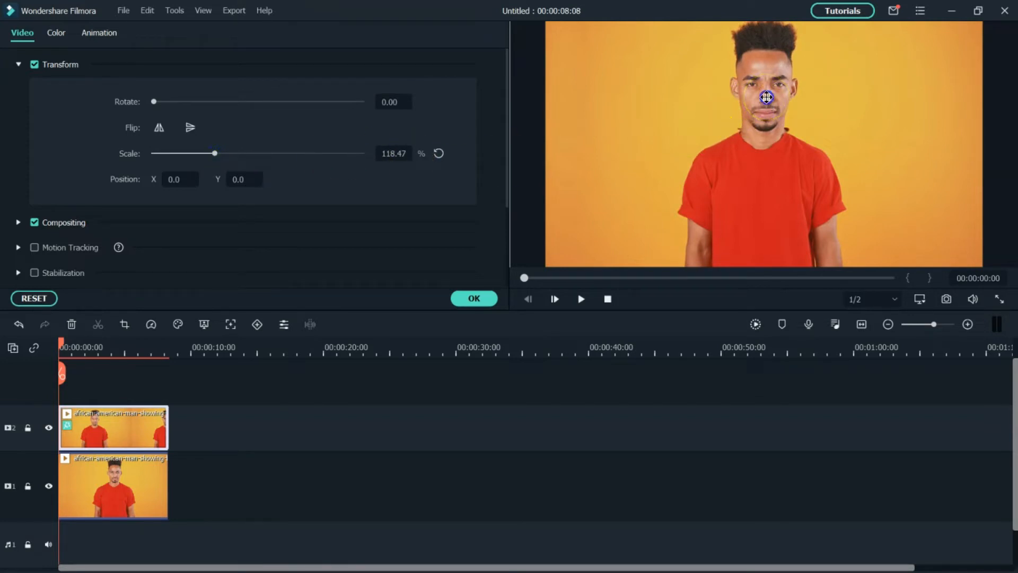
{"action": "mouse_move", "coordinate": [768, 100]}
{"action": "left_mouse_down"}
{"action": "mouse_move", "coordinate": [753, 102]}
{"action": "mouse_move", "coordinate": [763, 104]}
{"action": "left_mouse_up"}
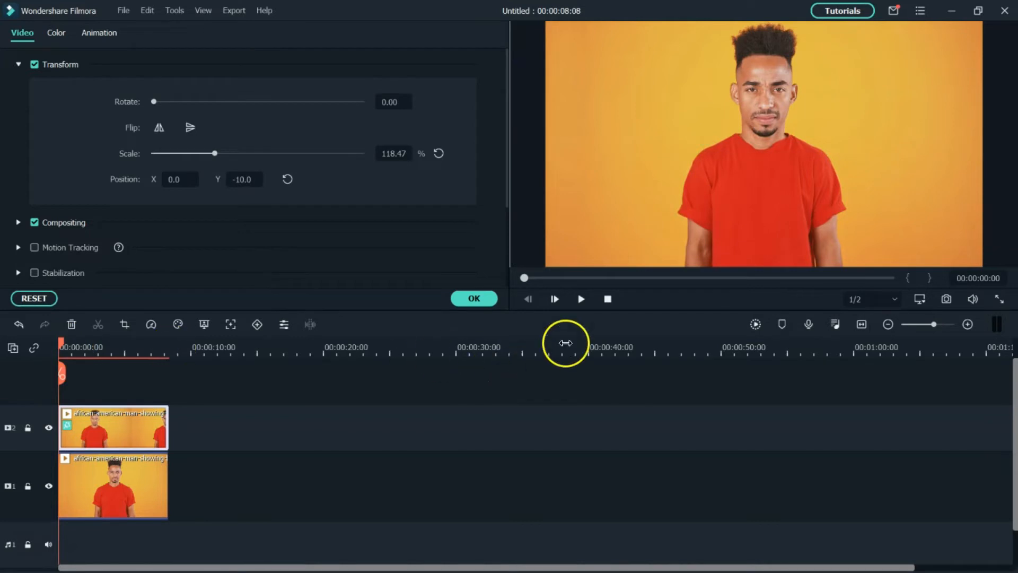
{"action": "left_click", "coordinate": [582, 298]}
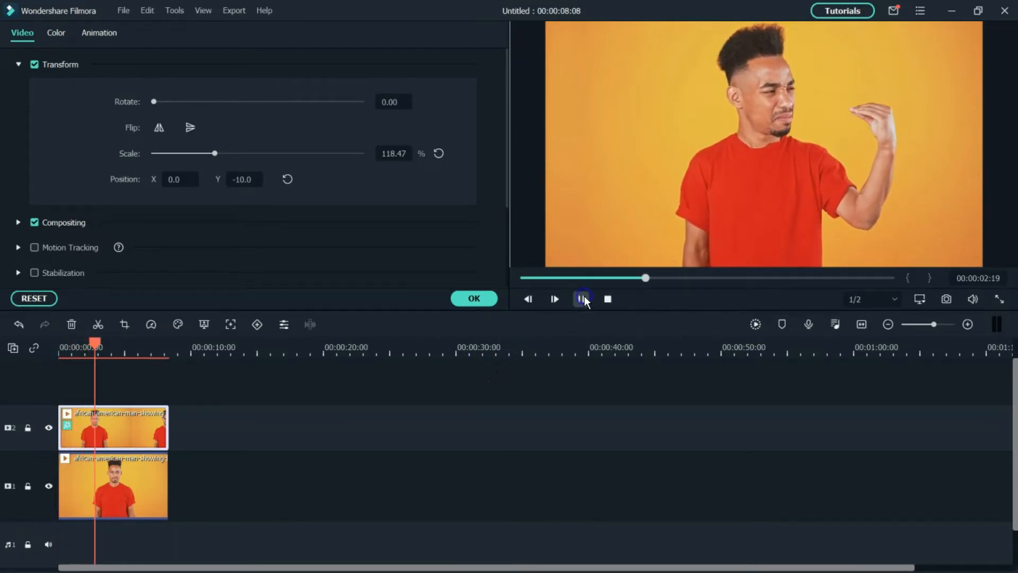
{"action": "left_click", "coordinate": [582, 298]}
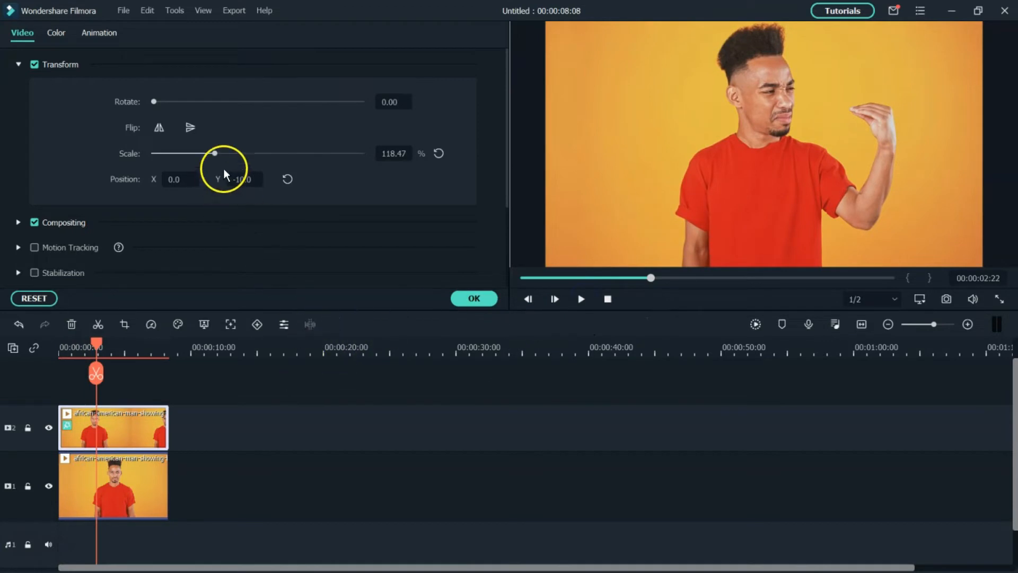
Enlarge the masked clip to 132.48% with its Y position at -13, and play the result from near the start.
{"action": "left_click_drag", "start_coordinate": [216, 154], "coordinate": [224, 157]}
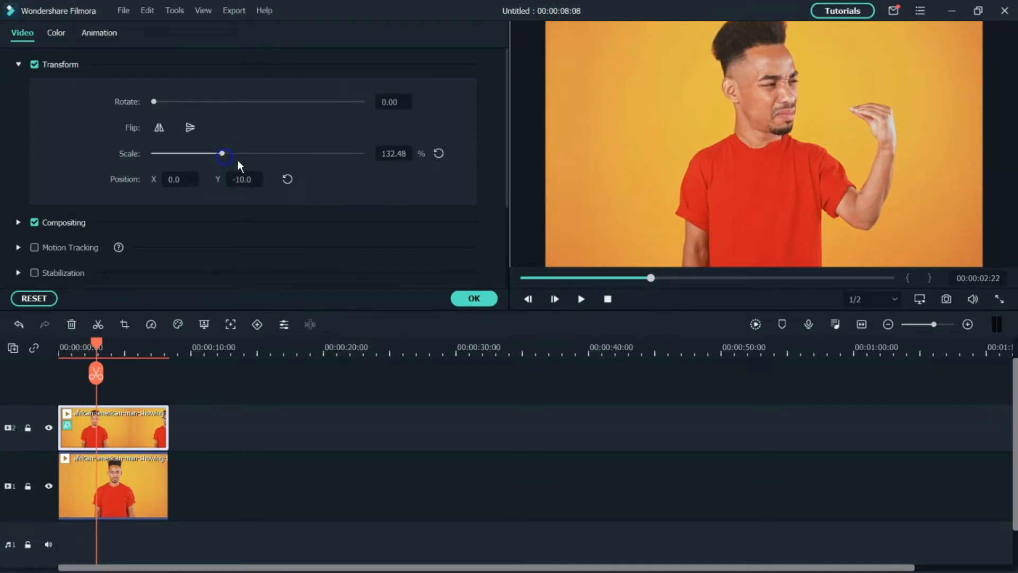
{"action": "left_click_drag", "start_coordinate": [734, 118], "coordinate": [750, 124]}
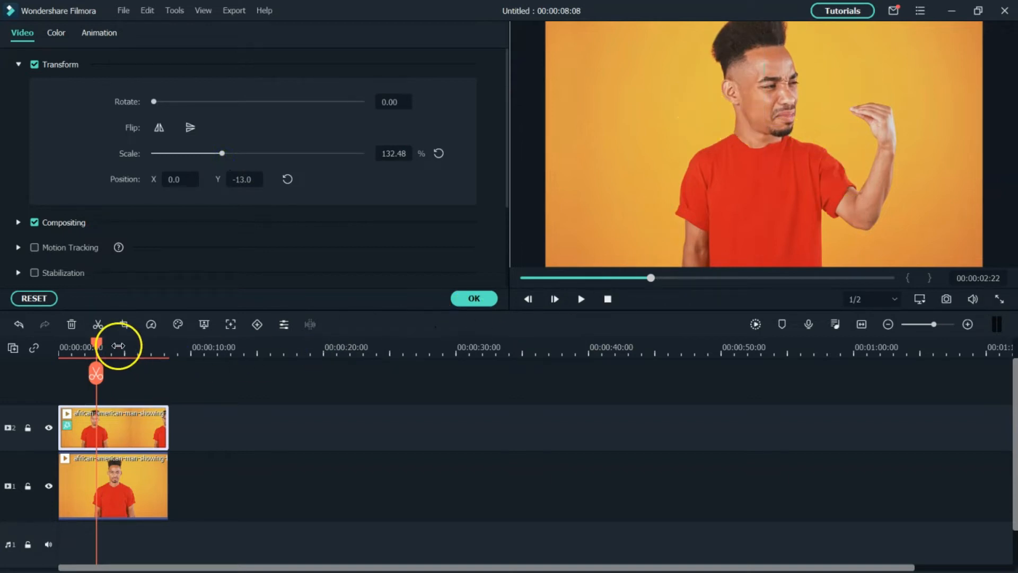
{"action": "left_click_drag", "start_coordinate": [96, 350], "coordinate": [64, 349]}
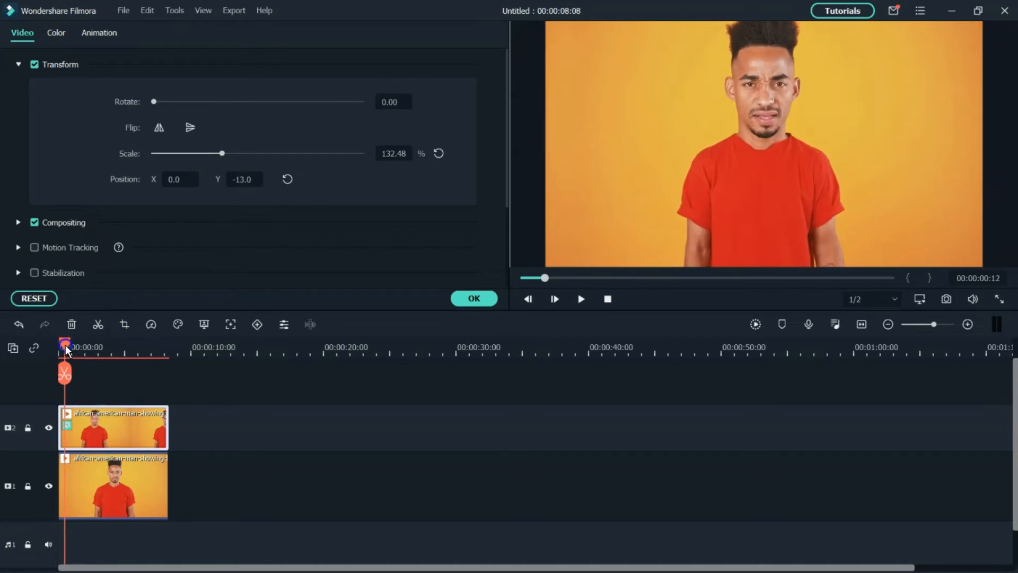
{"action": "left_click", "coordinate": [582, 300]}
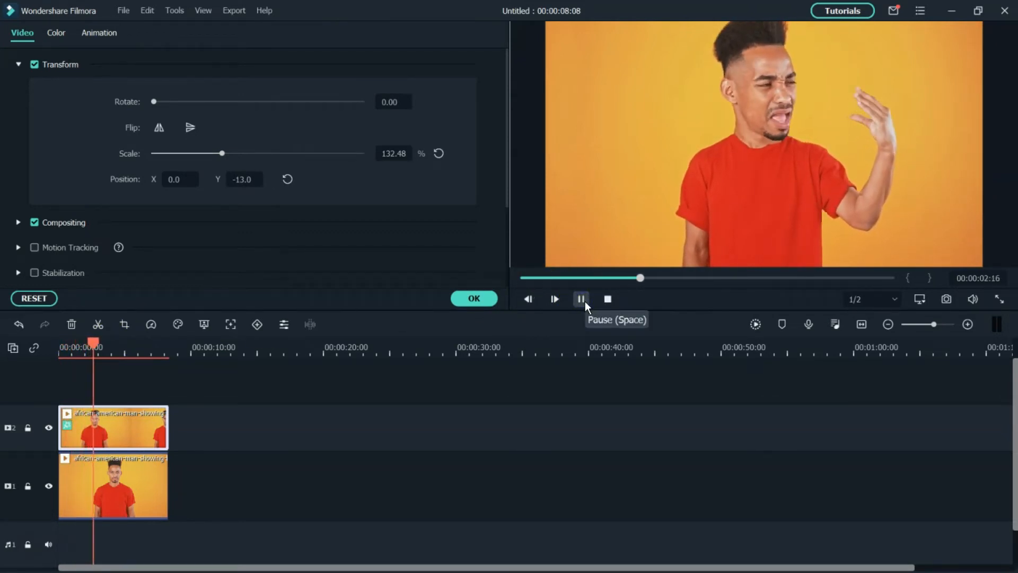
Stop the playback and raise the oval mask's feather to 42.52 on the enlarged head clip.
{"action": "left_click", "coordinate": [585, 302]}
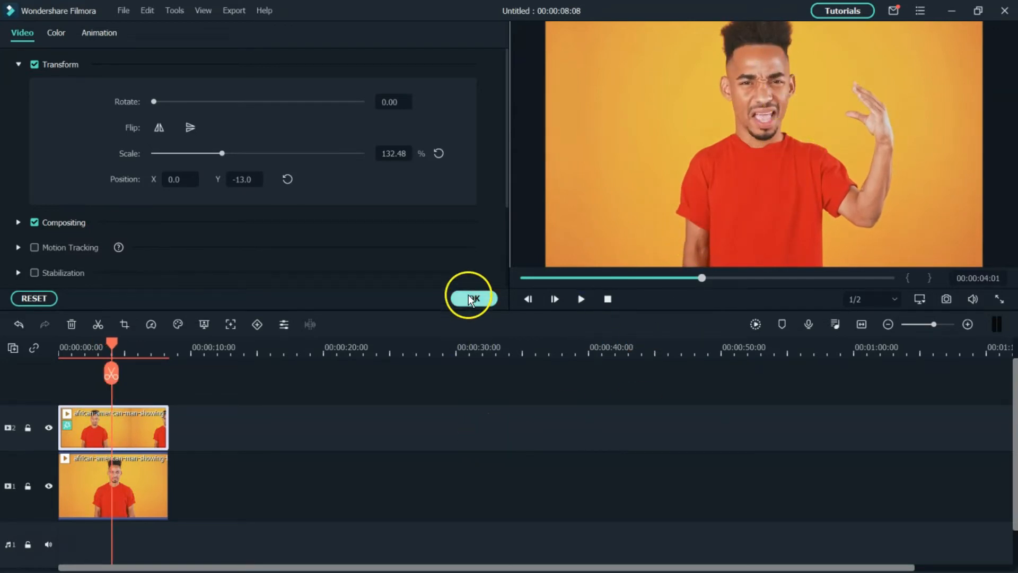
{"action": "left_click", "coordinate": [18, 64]}
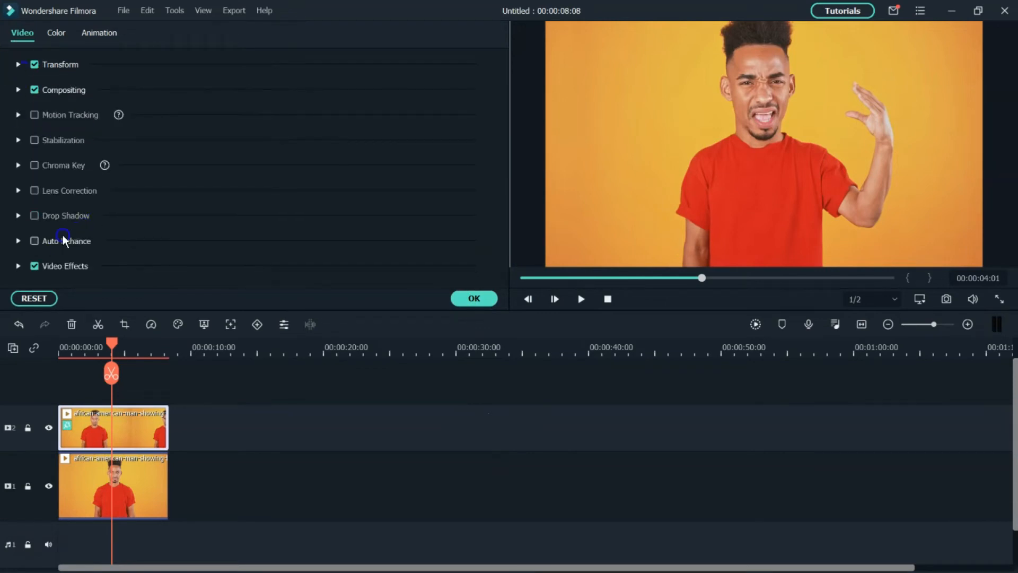
{"action": "left_click", "coordinate": [18, 265]}
{"action": "scroll", "coordinate": [238, 226], "scroll_direction": "down", "scroll_amount": 5}
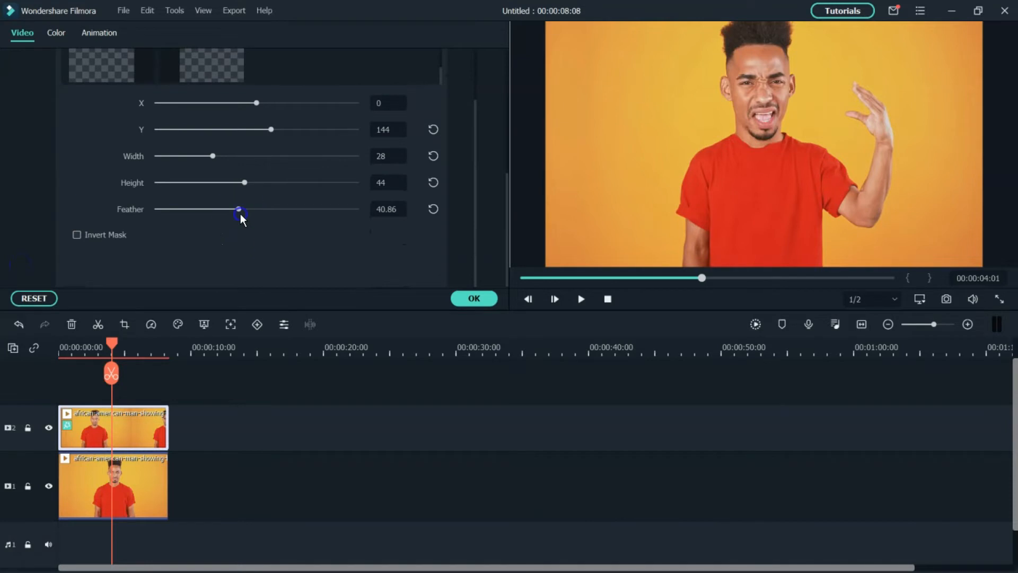
{"action": "scroll", "coordinate": [242, 214], "scroll_direction": "up", "scroll_amount": 3}
{"action": "scroll", "coordinate": [236, 252], "scroll_direction": "down", "scroll_amount": 3}
{"action": "left_click_drag", "start_coordinate": [236, 215], "coordinate": [243, 211]}
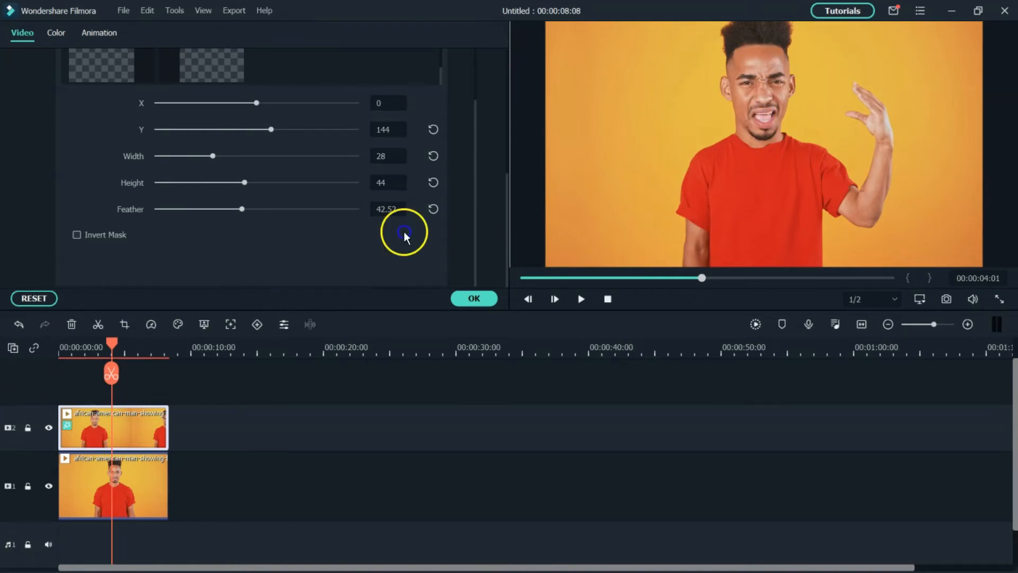
{"action": "left_click", "coordinate": [475, 299]}
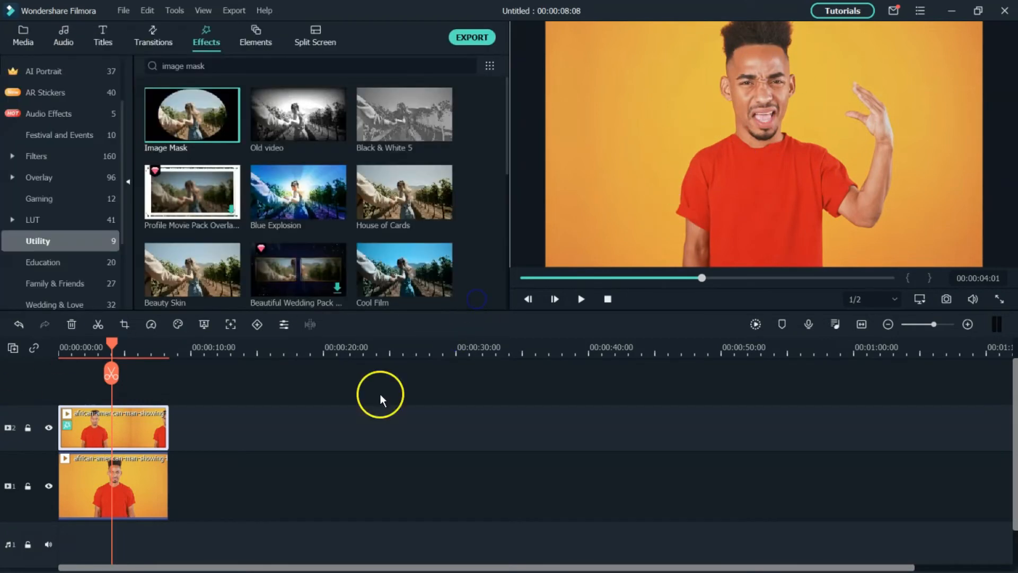
Add Big Title Pack Title 08 at the start of a new track above the two video clips.
{"action": "left_click", "coordinate": [26, 42]}
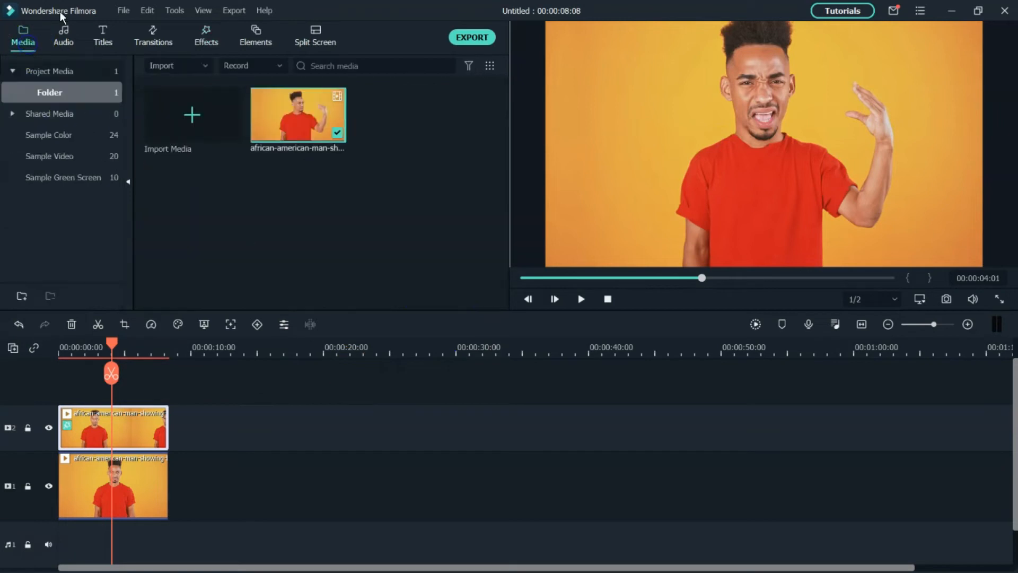
{"action": "left_click", "coordinate": [97, 33]}
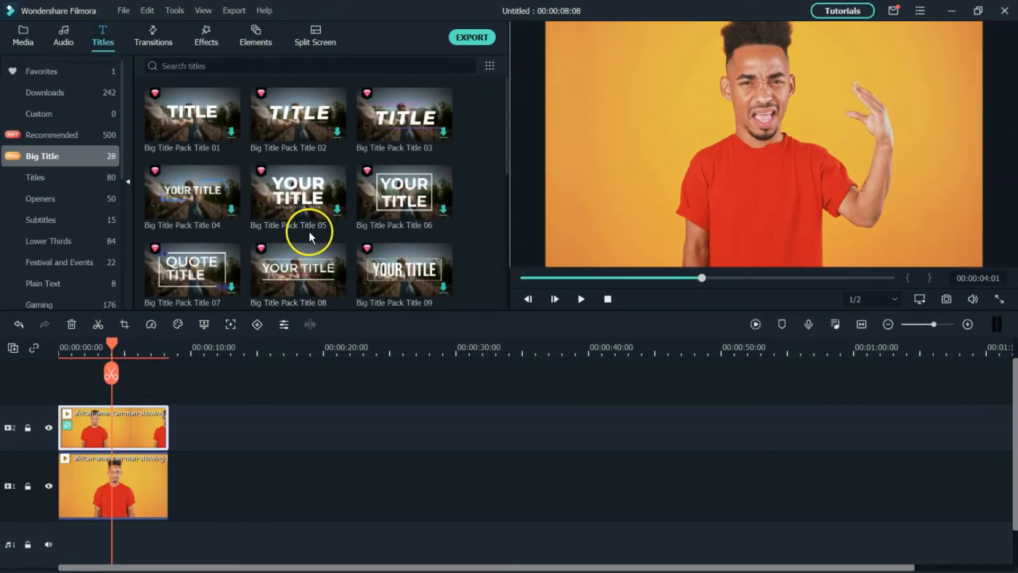
{"action": "left_click_drag", "start_coordinate": [301, 272], "coordinate": [60, 395]}
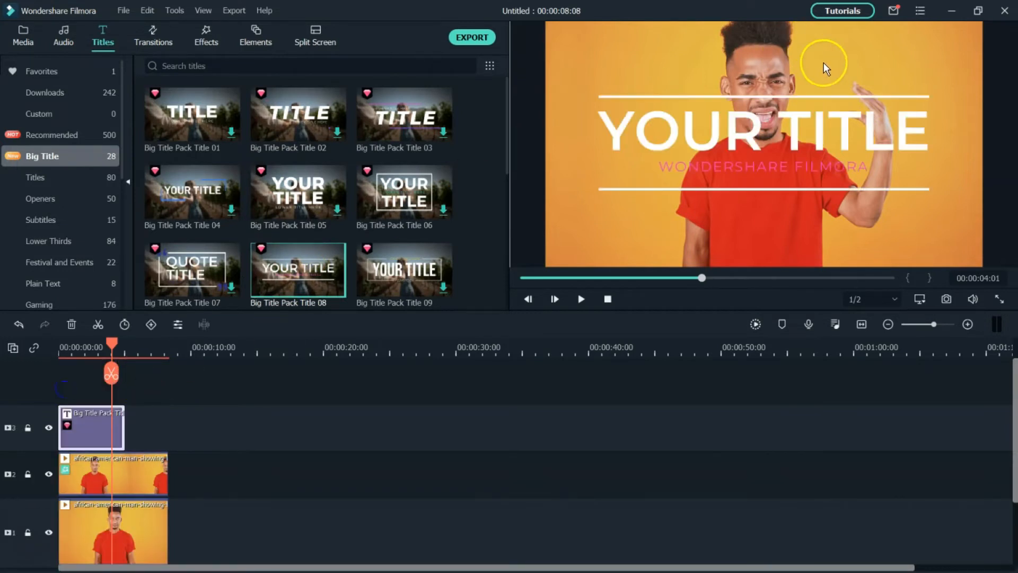
Scale the title group to 81.16% and position it over the man's chest at X 0, Y -92.
{"action": "double_click", "coordinate": [90, 421]}
{"action": "left_click_drag", "start_coordinate": [579, 81], "coordinate": [564, 100]}
{"action": "left_click_drag", "start_coordinate": [587, 62], "coordinate": [629, 62]}
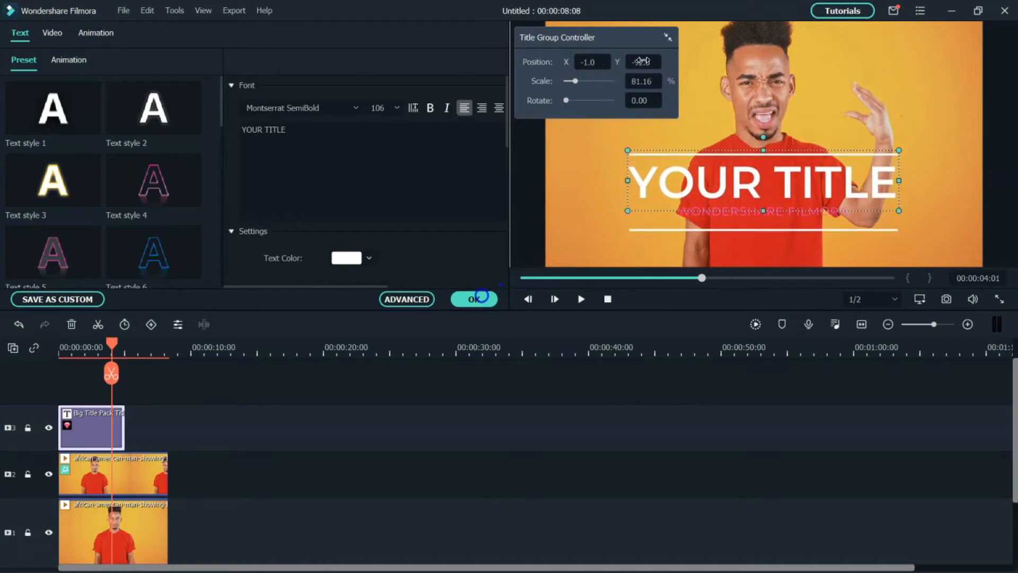
{"action": "left_click", "coordinate": [597, 62]}
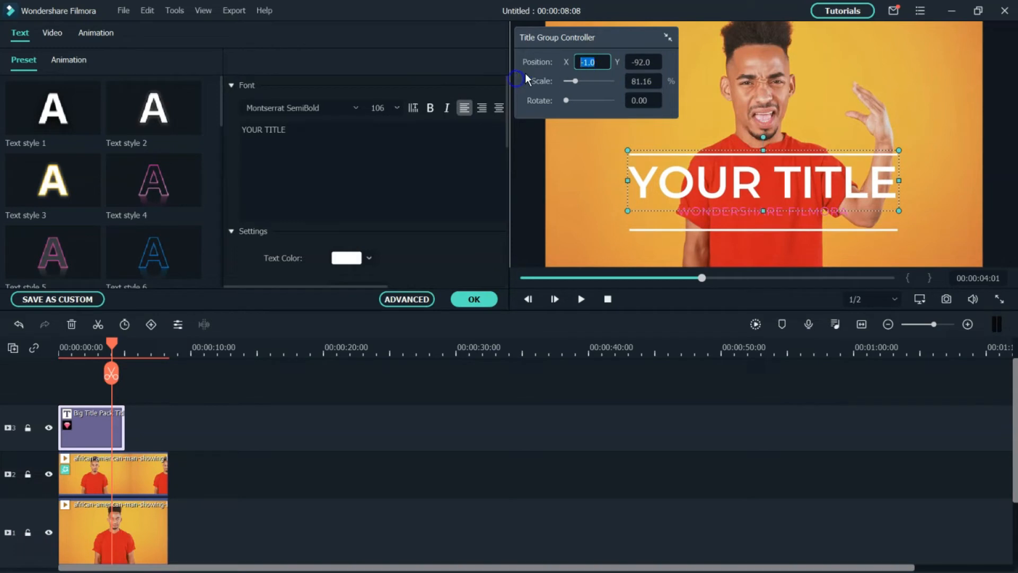
{"action": "type", "text": "00"}
{"action": "left_click", "coordinate": [574, 145]}
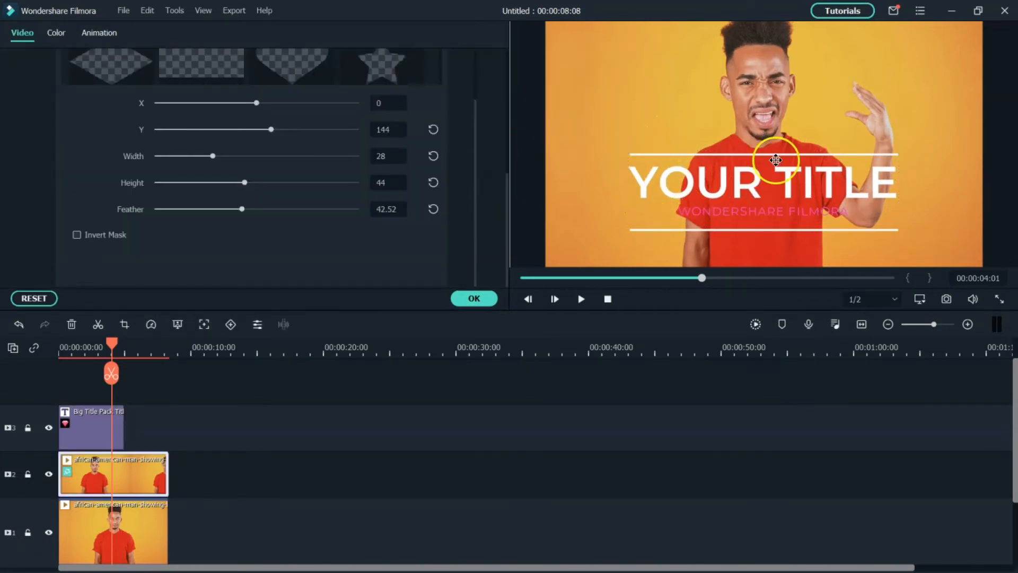
Replace the main title text with "Big Head".
{"action": "left_click", "coordinate": [772, 177]}
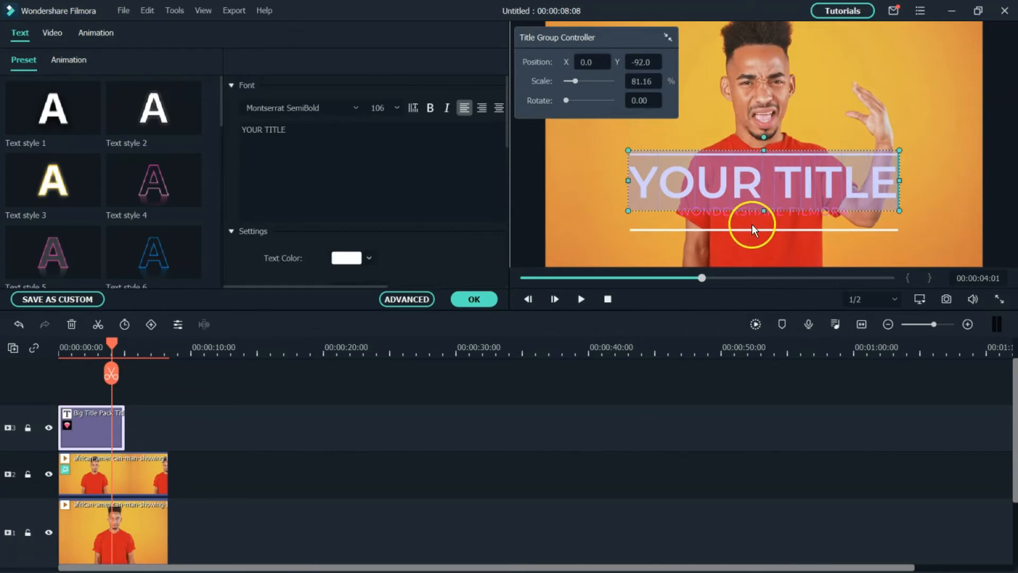
{"action": "left_click", "coordinate": [309, 130]}
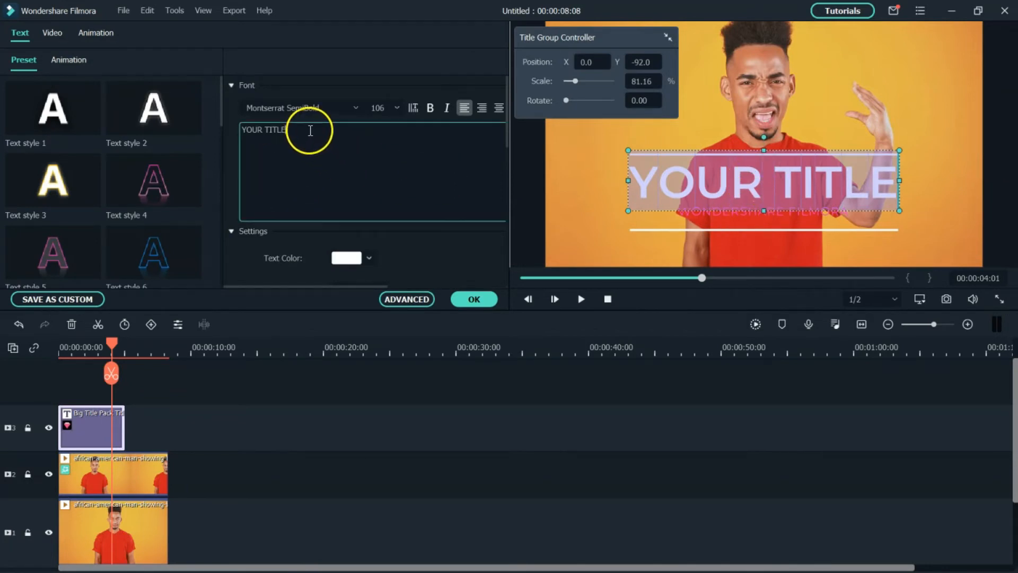
{"action": "left_click_drag", "start_coordinate": [254, 136], "coordinate": [216, 135]}
{"action": "type", "text": "B"}
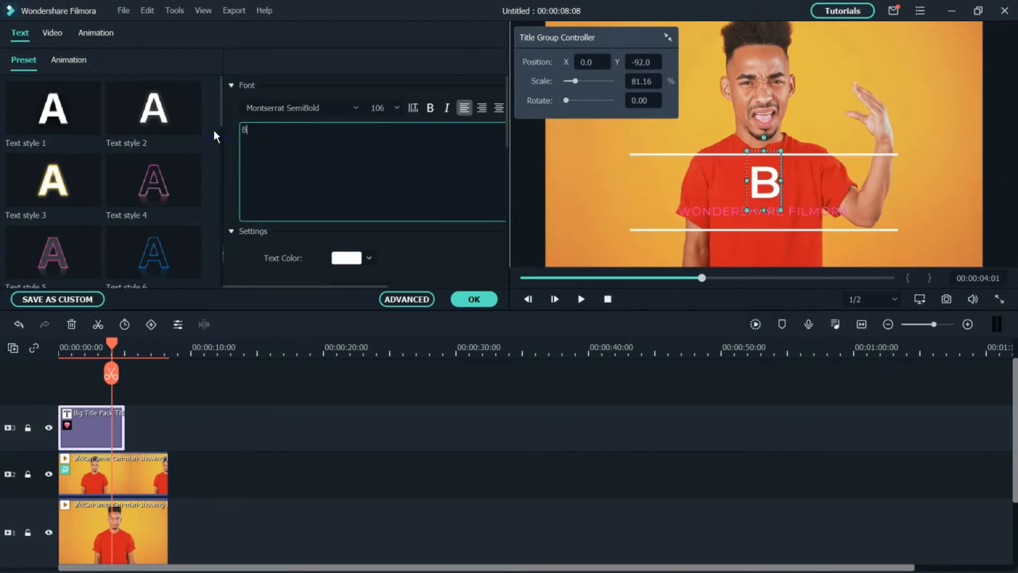
{"action": "type", "text": "ig HEA"}
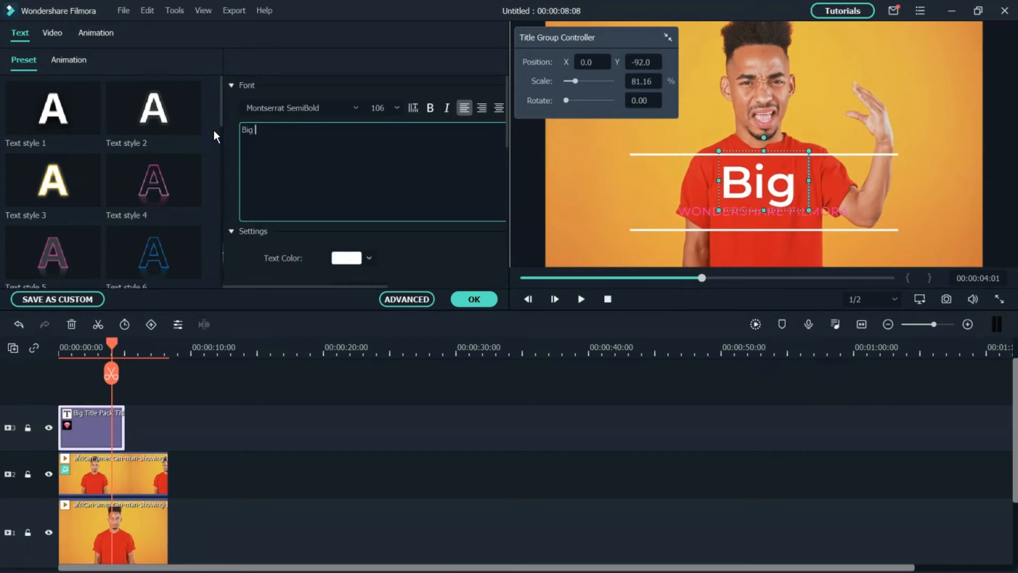
{"action": "key", "text": "BackSpace"}
{"action": "key", "text": "BackSpace"}
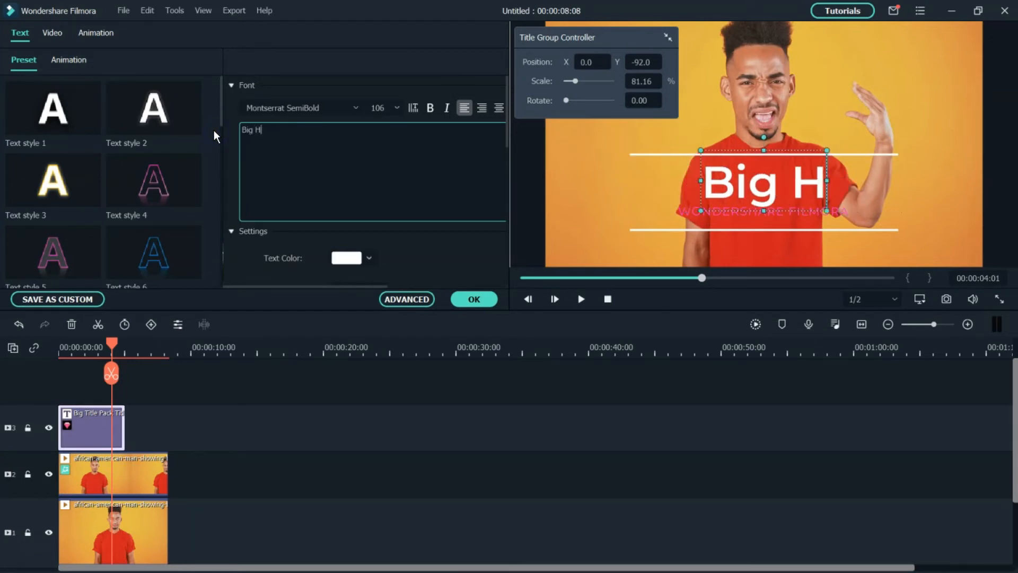
{"action": "type", "text": "ead"}
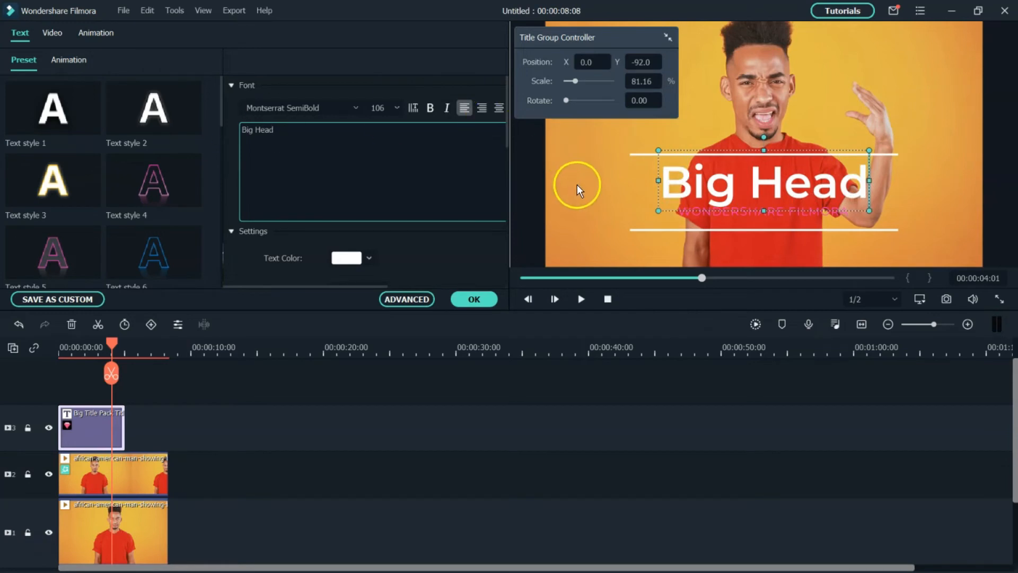
{"action": "left_click", "coordinate": [703, 240]}
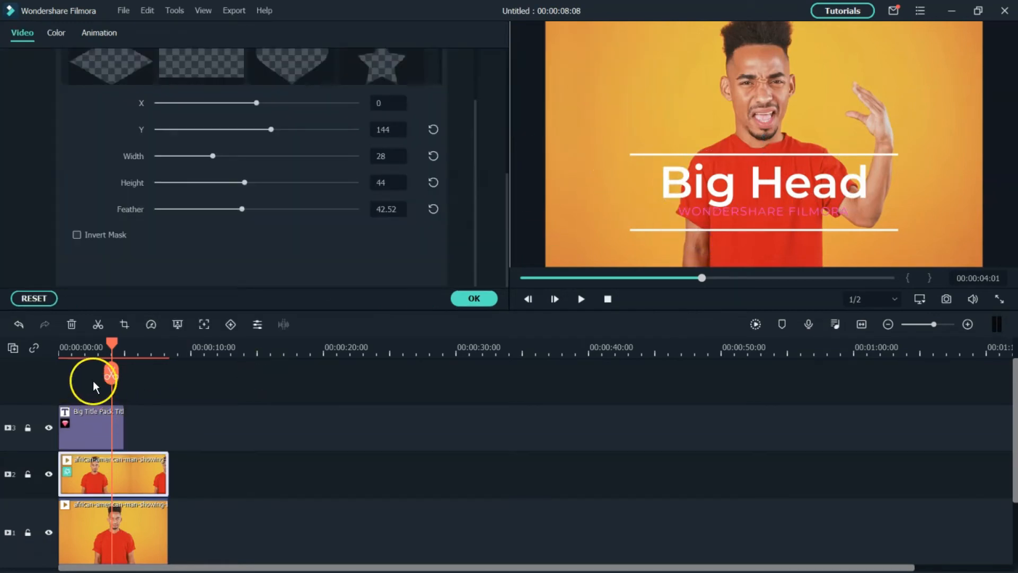
Play the video from the start to check the title over the big head effect, and close the clip settings.
{"action": "left_click_drag", "start_coordinate": [114, 348], "coordinate": [41, 357]}
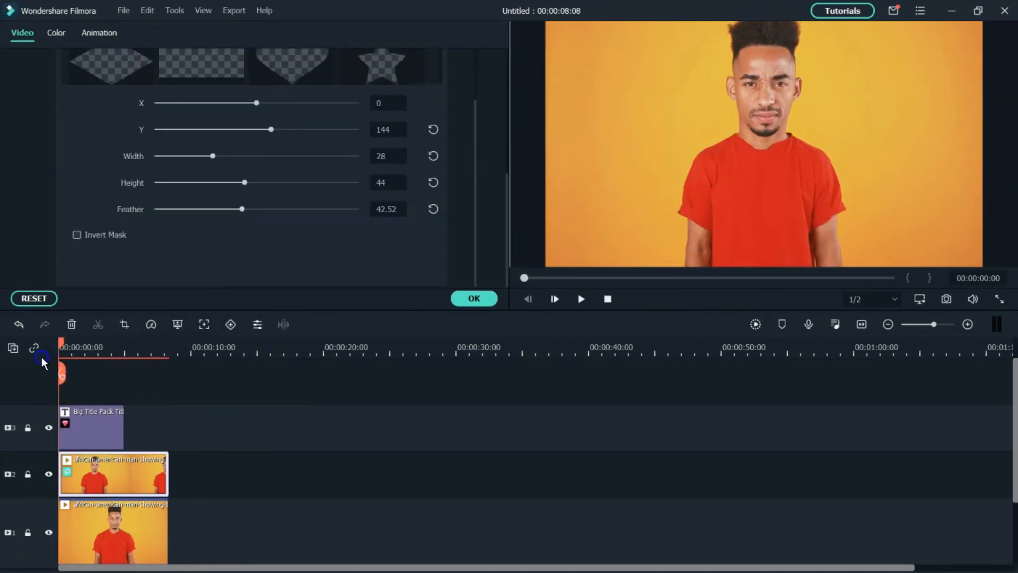
{"action": "left_click", "coordinate": [579, 298]}
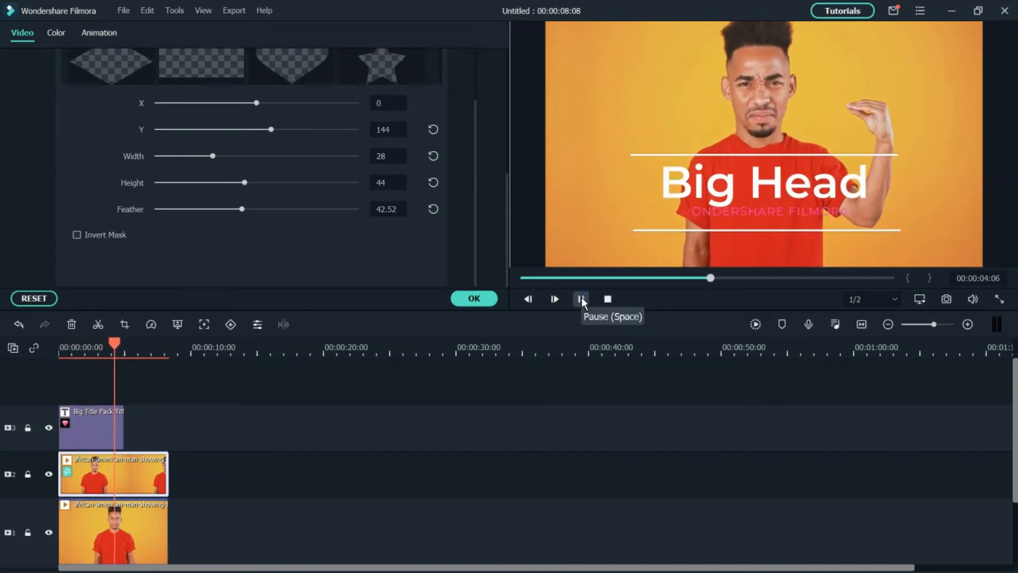
{"action": "left_click", "coordinate": [581, 298]}
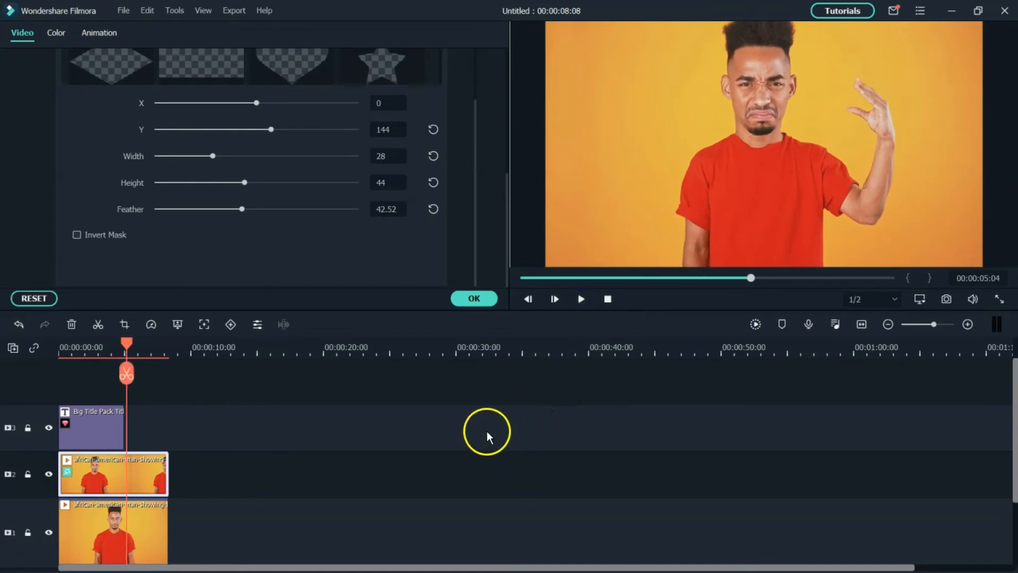
{"action": "left_click", "coordinate": [473, 299]}
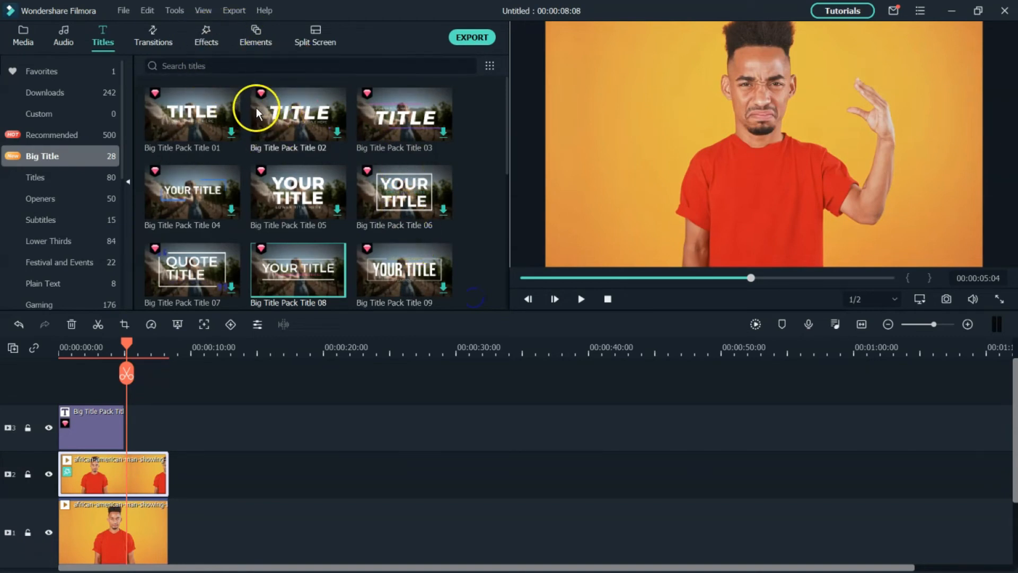
Add the Young & Bright music track "Drift - Pages Turn" to audio track 1 from the start of the timeline.
{"action": "left_click", "coordinate": [62, 32]}
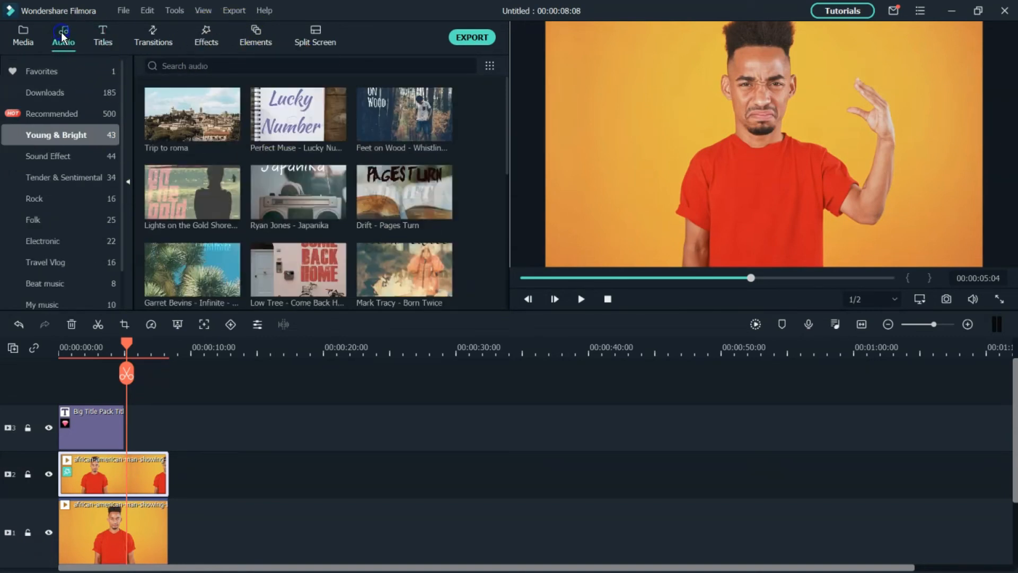
{"action": "double_click", "coordinate": [405, 176]}
{"action": "left_click_drag", "start_coordinate": [405, 176], "coordinate": [91, 517]}
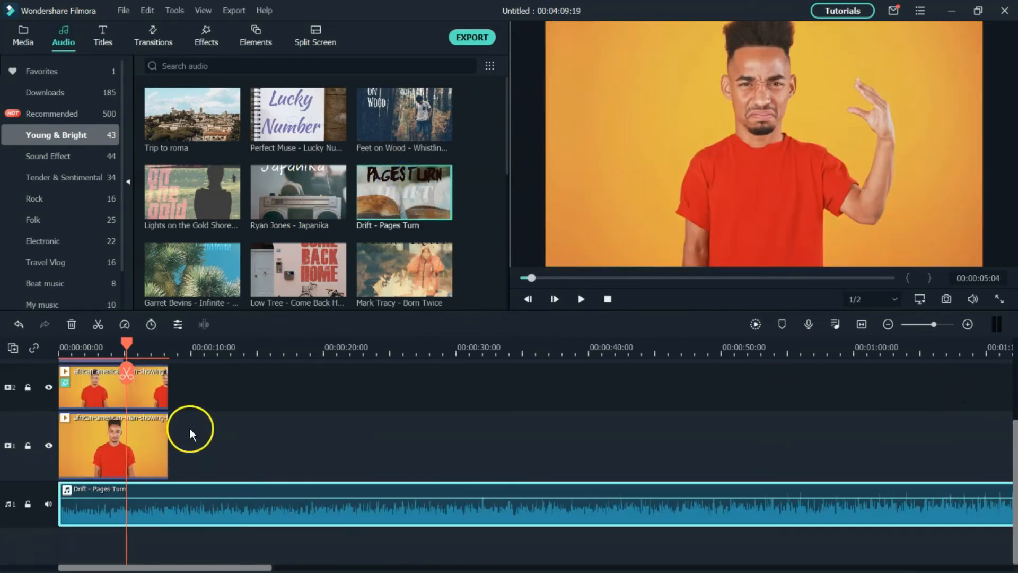
Split the music at the end of the video clips and delete the excess part.
{"action": "left_click_drag", "start_coordinate": [126, 344], "coordinate": [168, 346]}
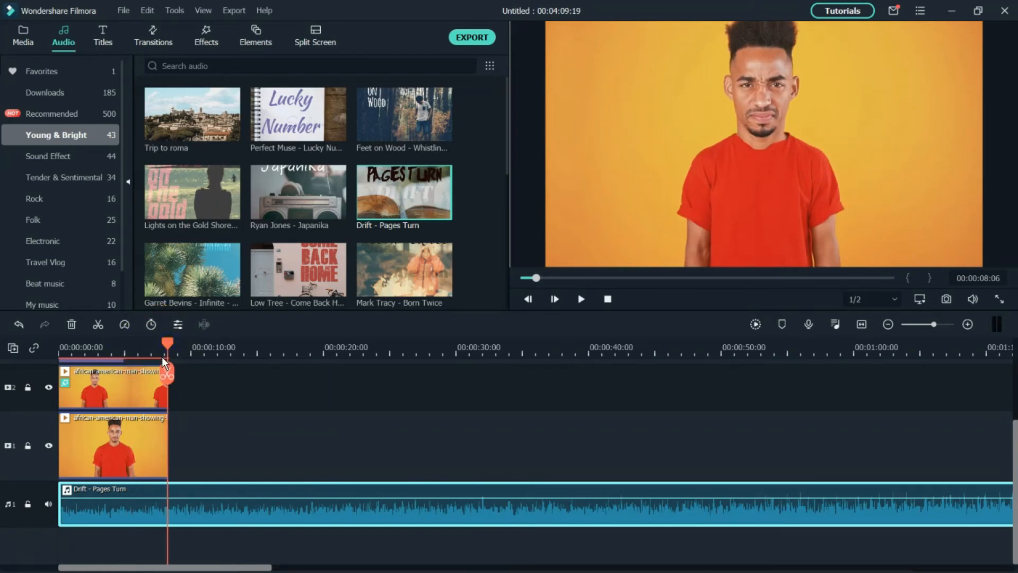
{"action": "left_click", "coordinate": [167, 374]}
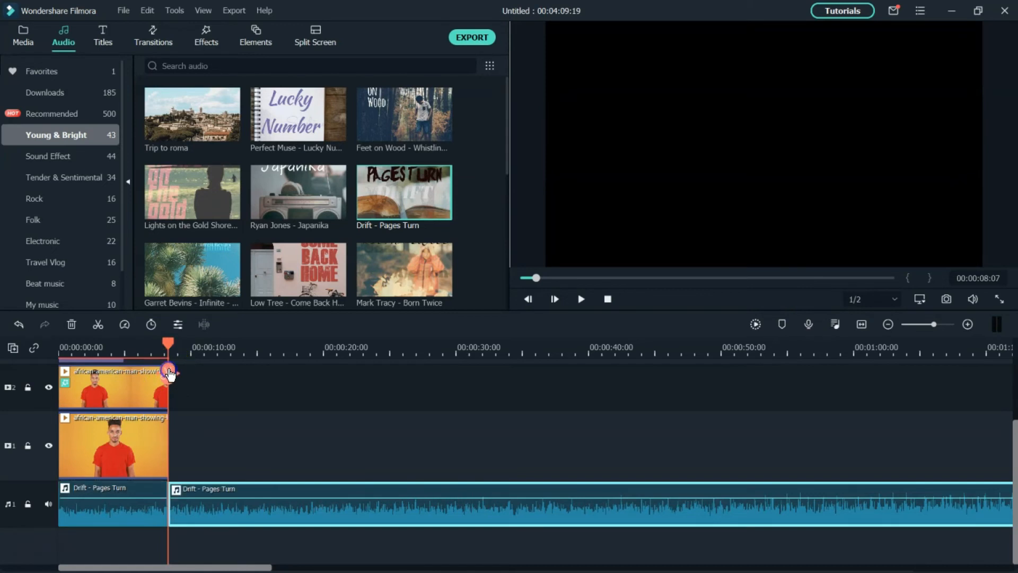
{"action": "right_click", "coordinate": [238, 519]}
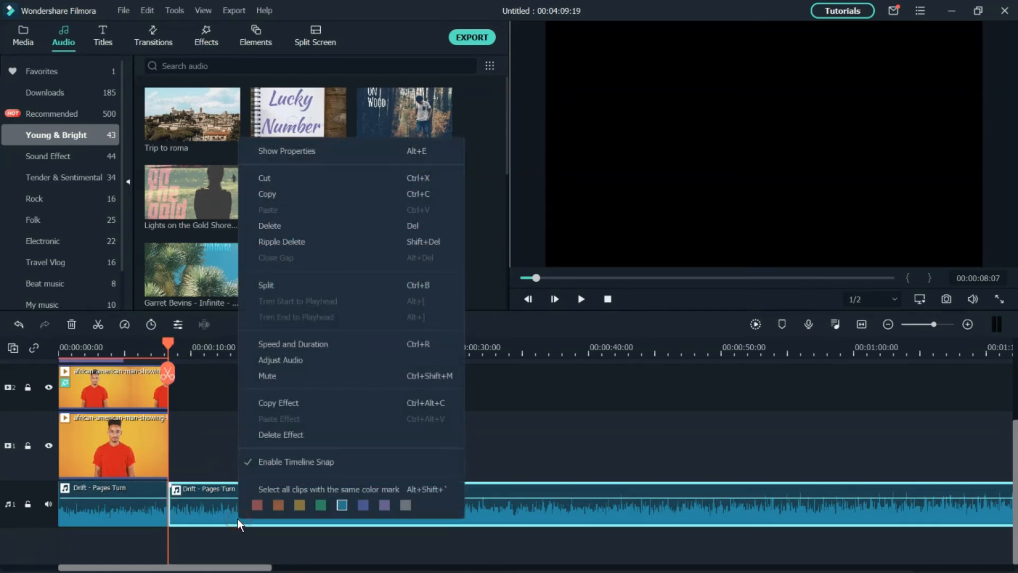
{"action": "left_click", "coordinate": [318, 223]}
Play the project from the start to check the title and music, and review the trimmed audio track.
{"action": "left_click_drag", "start_coordinate": [168, 344], "coordinate": [50, 364]}
{"action": "scroll", "coordinate": [97, 429], "scroll_direction": "up", "scroll_amount": 3}
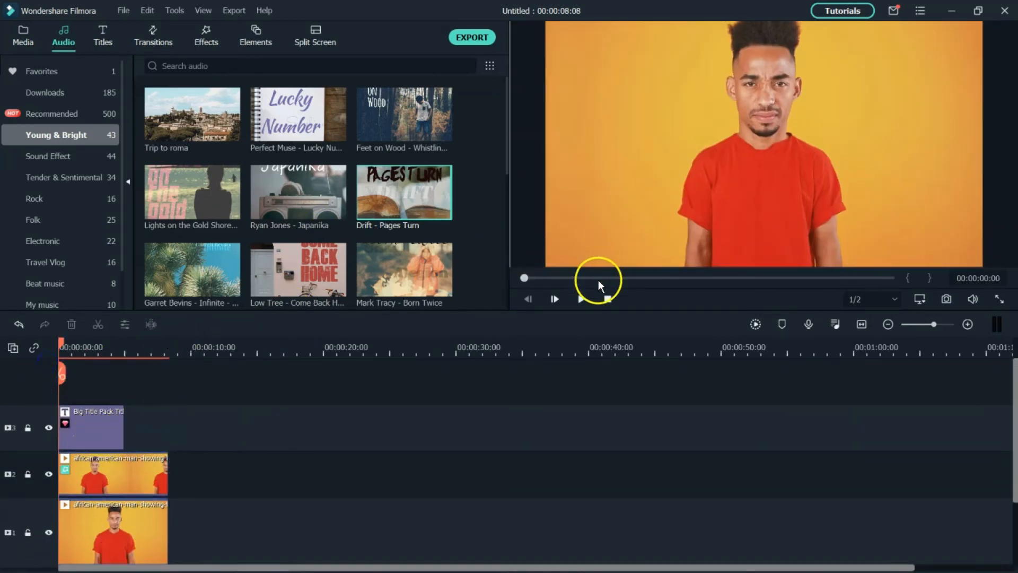
{"action": "left_click", "coordinate": [583, 298]}
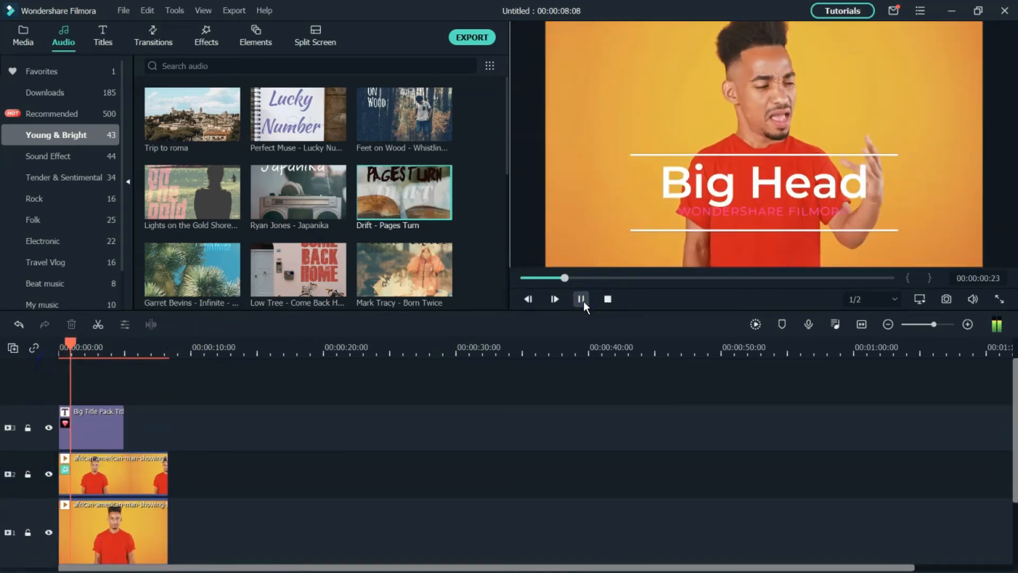
{"action": "left_click", "coordinate": [582, 303]}
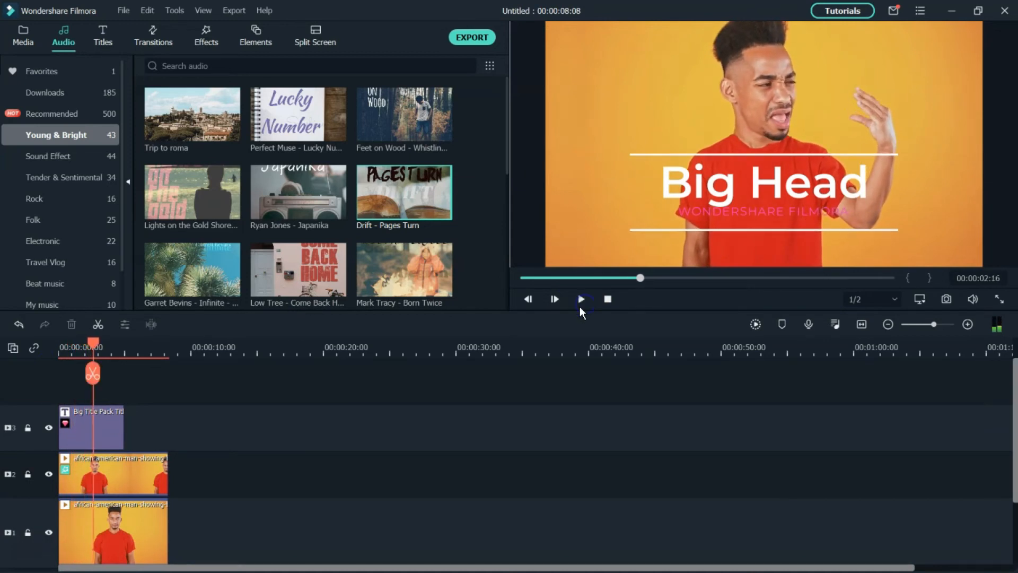
{"action": "left_click", "coordinate": [461, 410]}
{"action": "scroll", "coordinate": [348, 442], "scroll_direction": "down", "scroll_amount": 3}
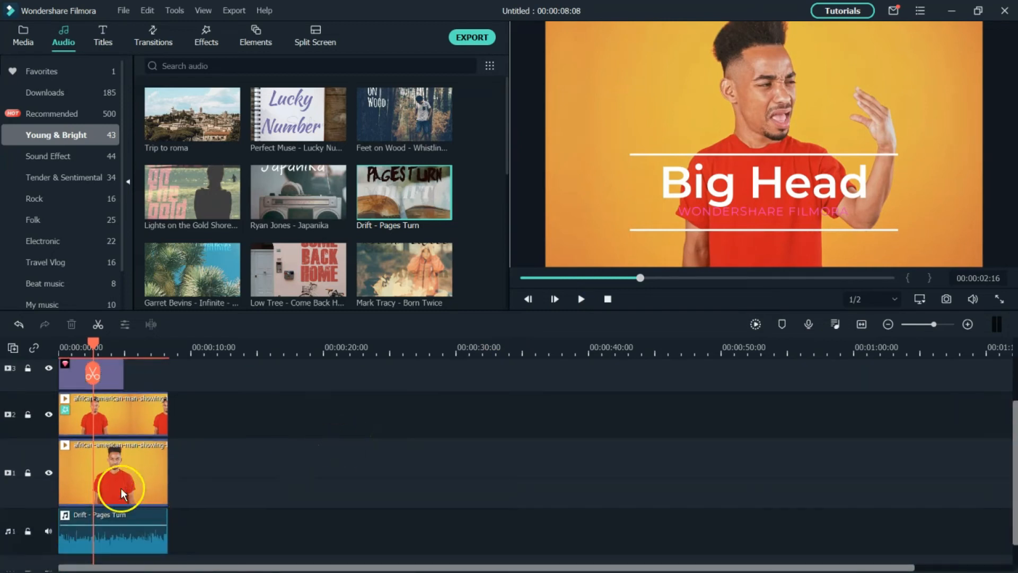